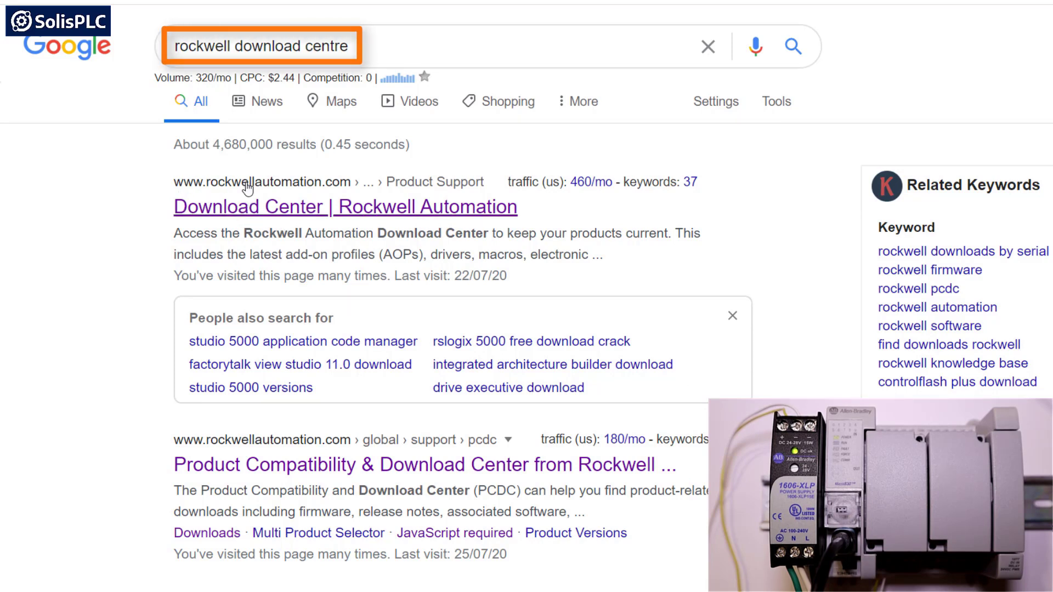
Open Rockwell Automation's Download Center from the search results and go to its drivers and firmware finder.
click(238, 215)
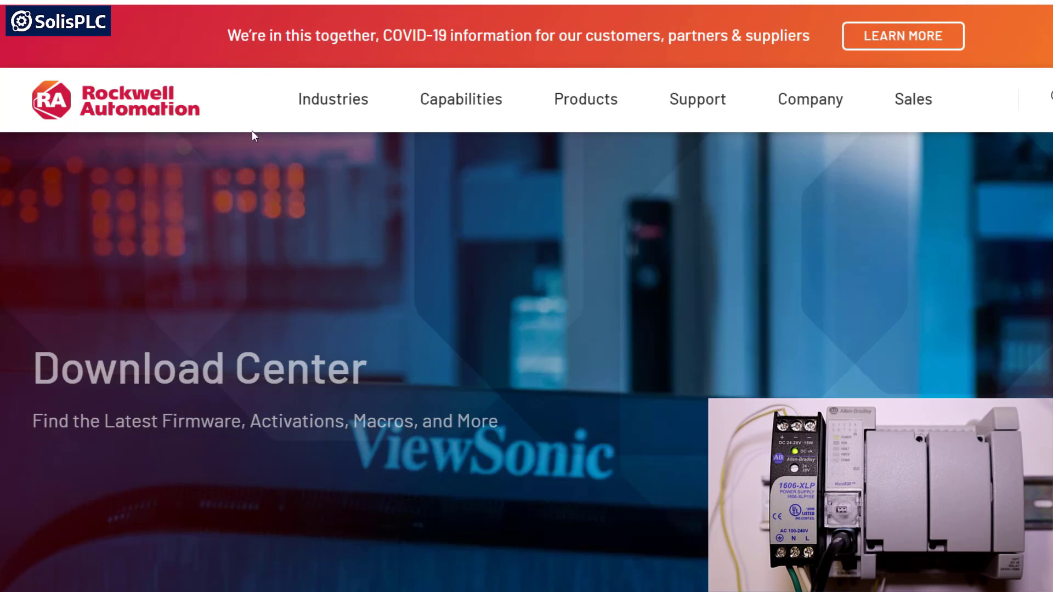
scroll(315, 226, down, 7)
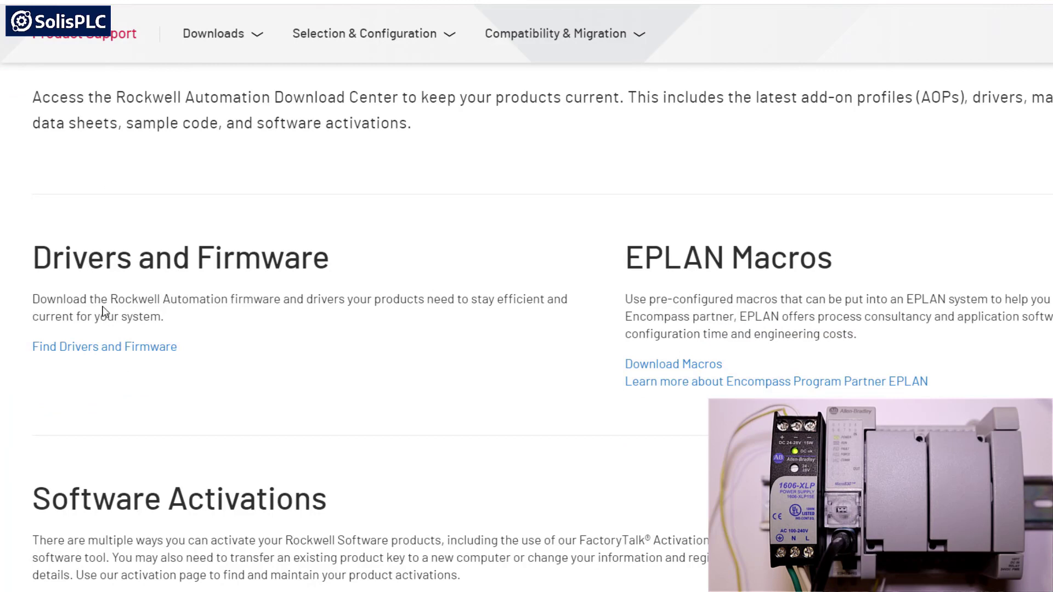
click(87, 347)
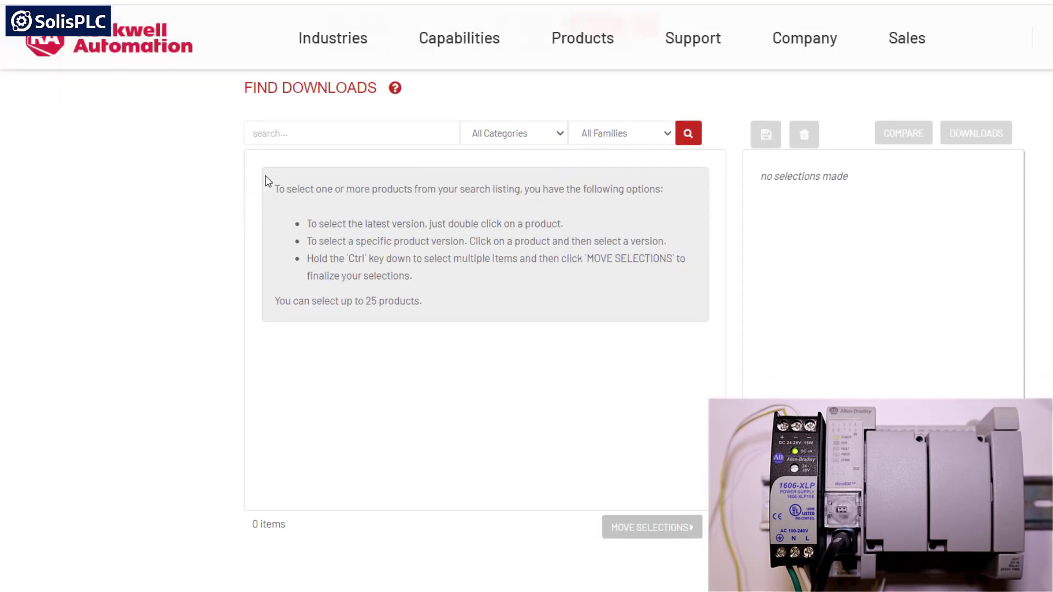
Search the available downloads for Micro800 and look through the listed controllers.
click(289, 137)
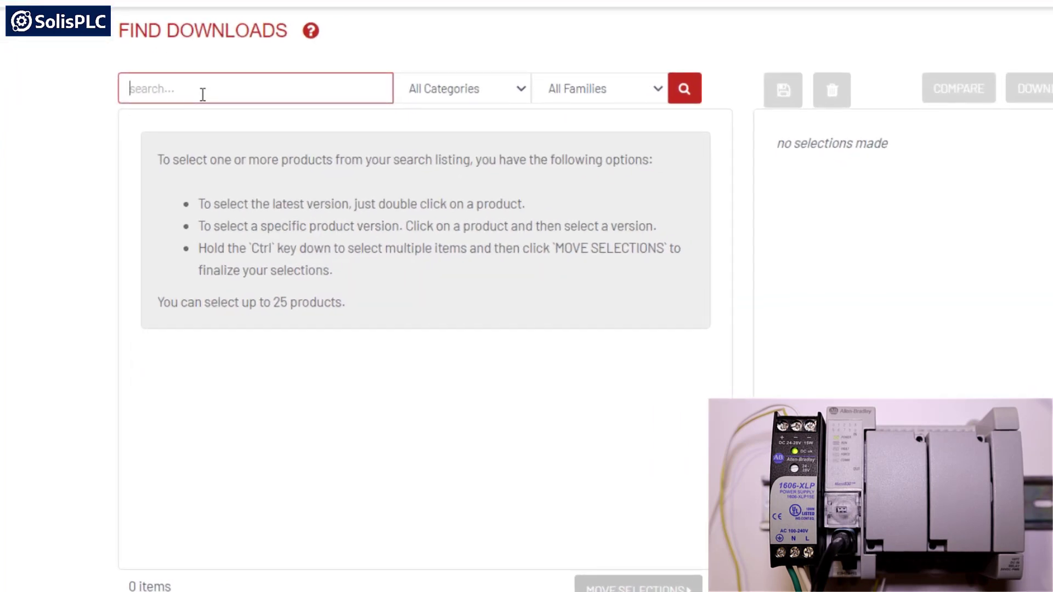
text(Micro)
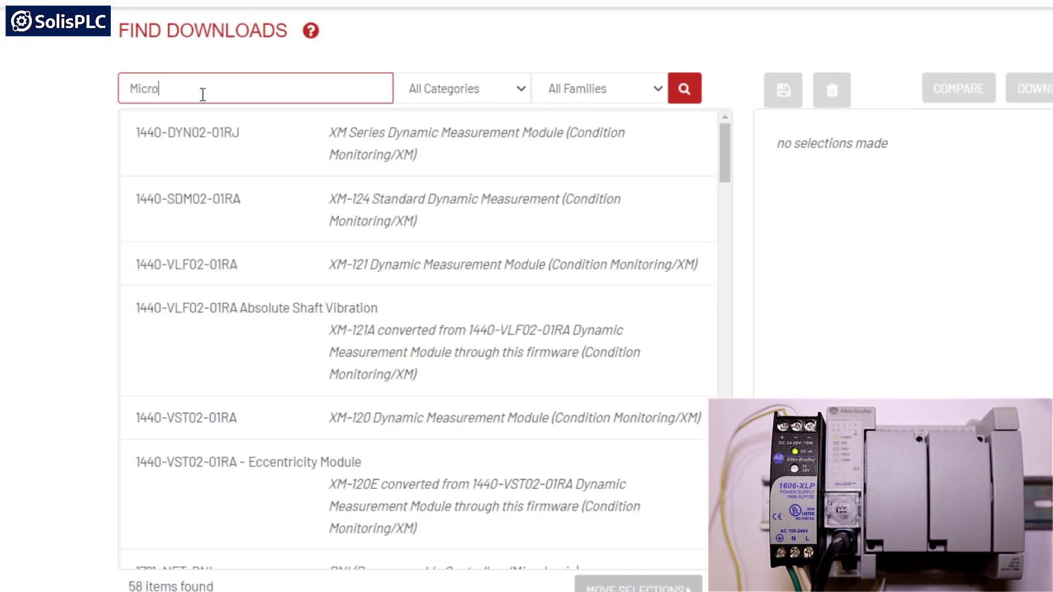
text(800)
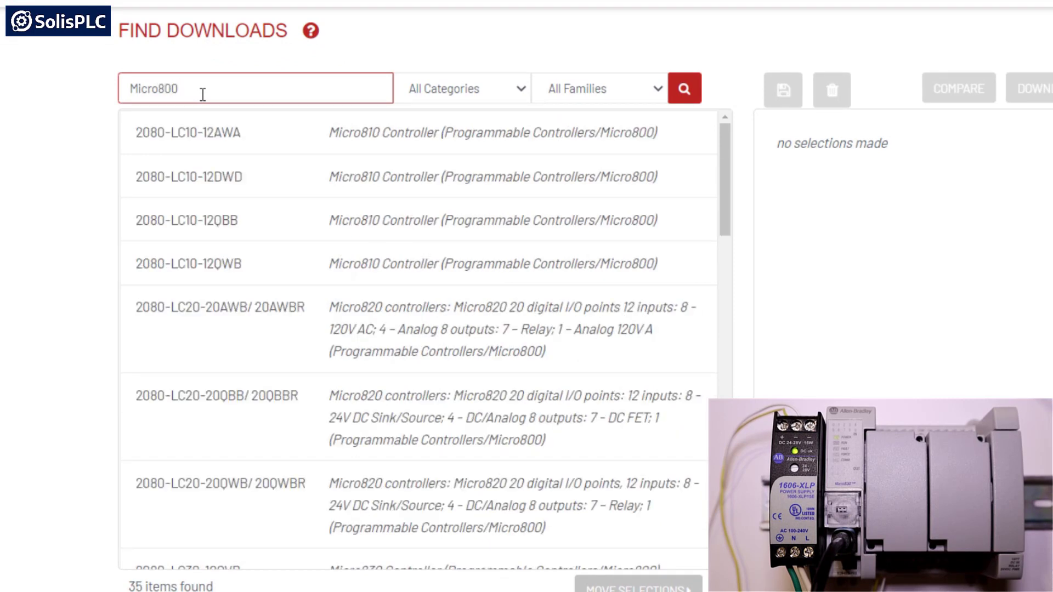
scroll(271, 345, down, 7)
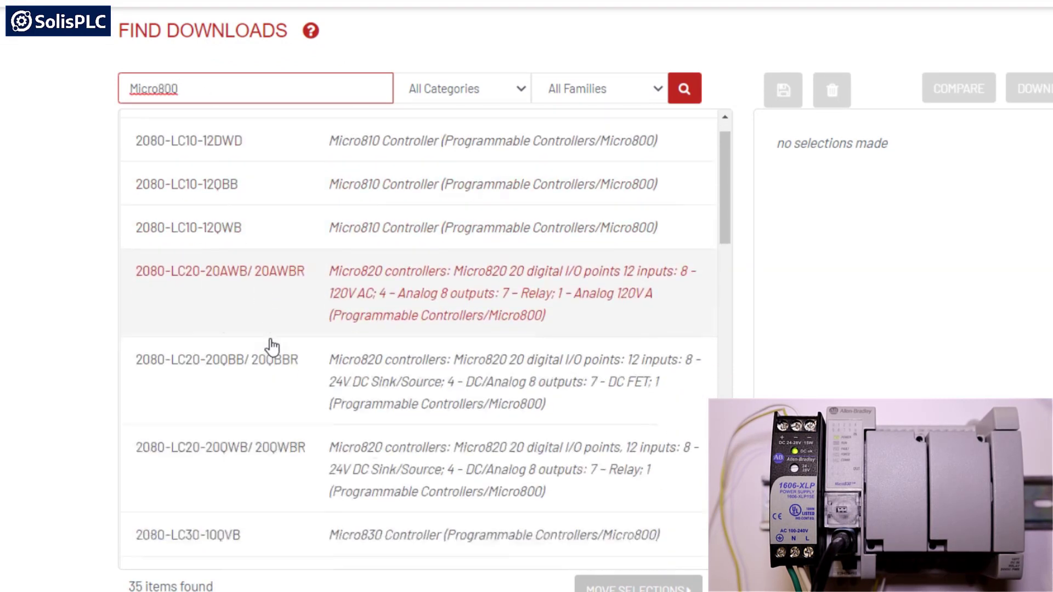
scroll(305, 388, down, 13)
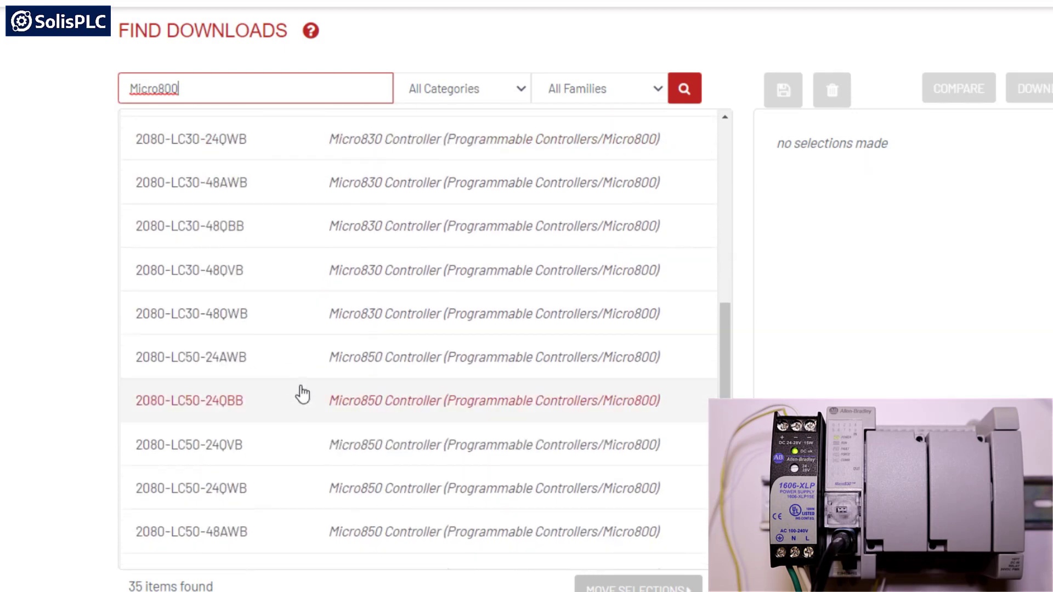
scroll(285, 410, up, 18)
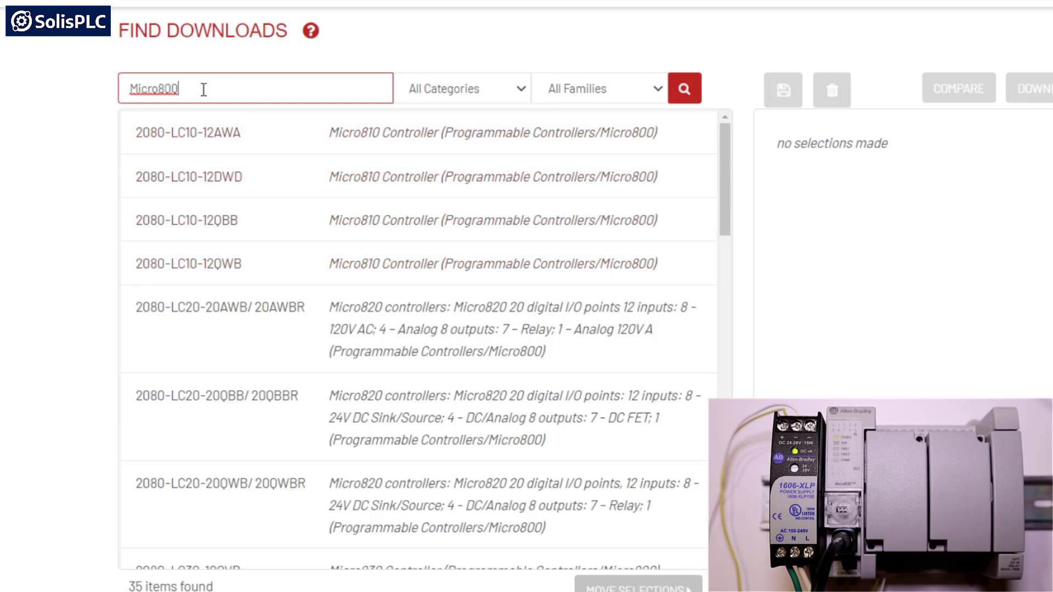
Change the product search to Micro830 and select version 12.011 for the 2080-LC30-16QWB controller.
key(BackSpace)
key(BackSpace)
text(30)
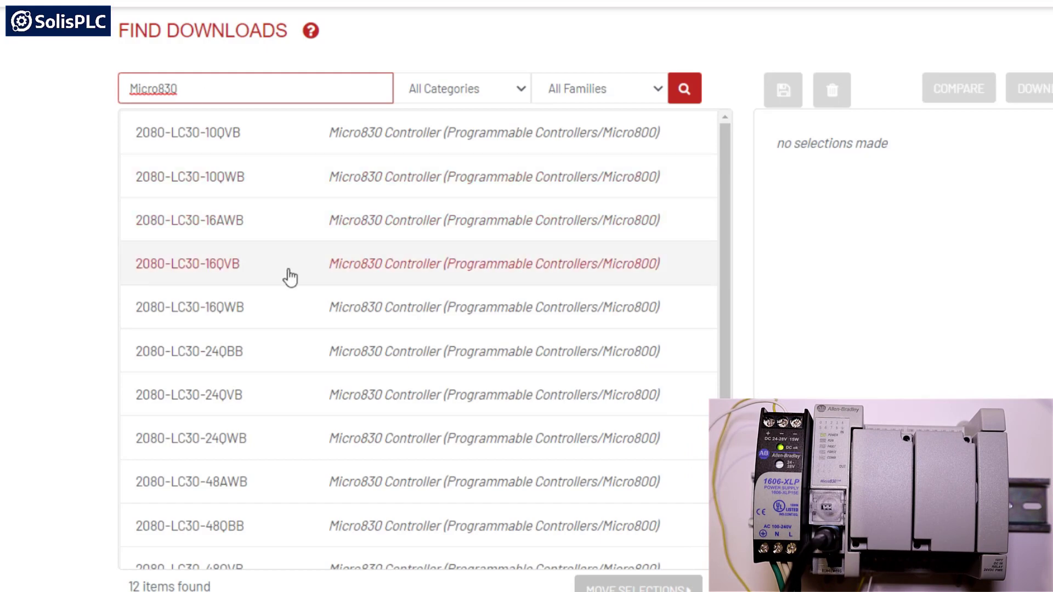
click(273, 309)
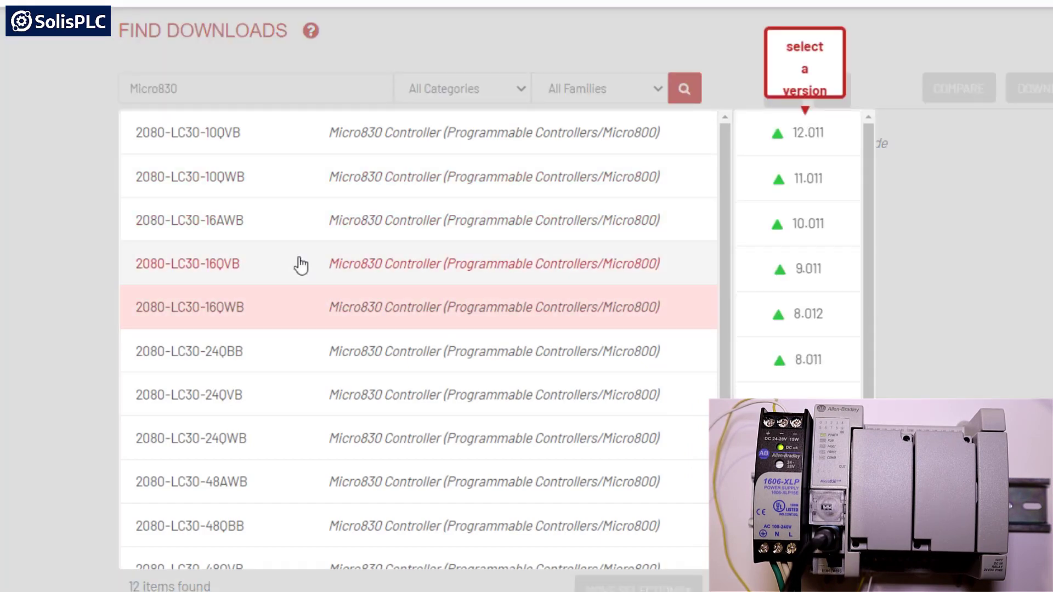
scroll(797, 258, down, 2)
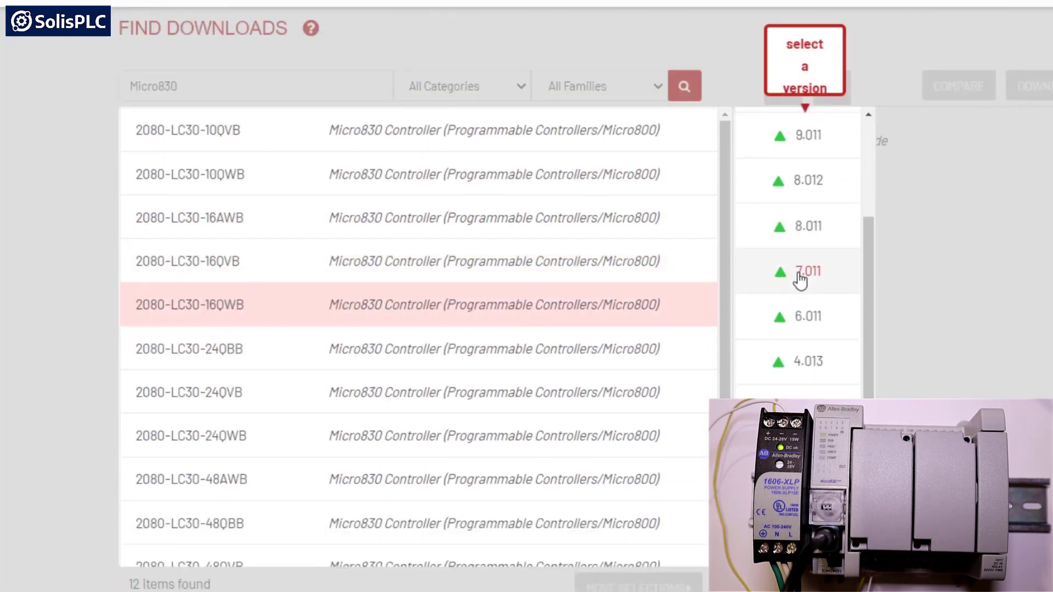
scroll(807, 275, up, 5)
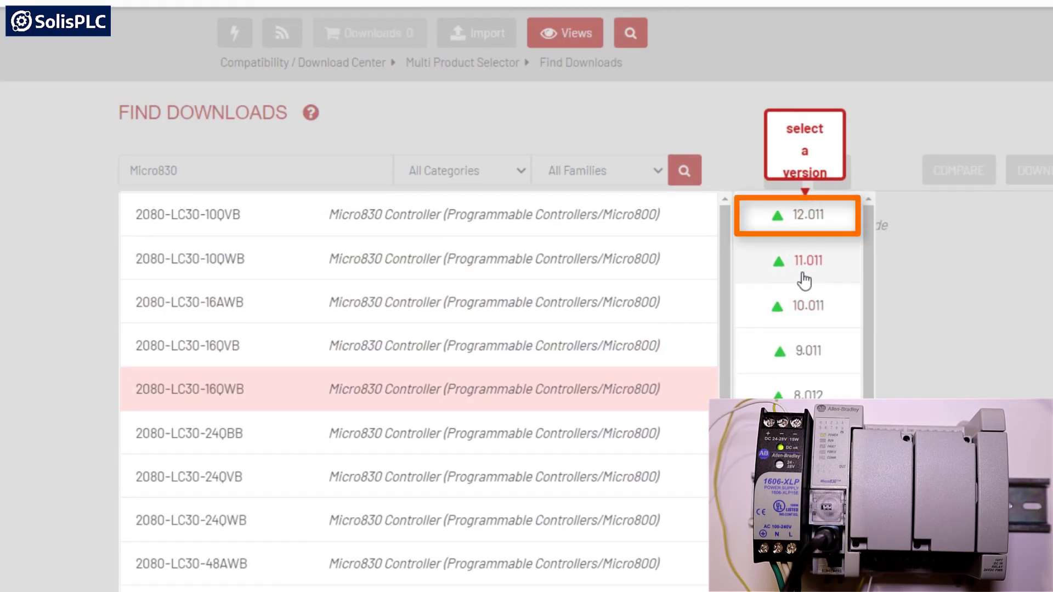
click(820, 222)
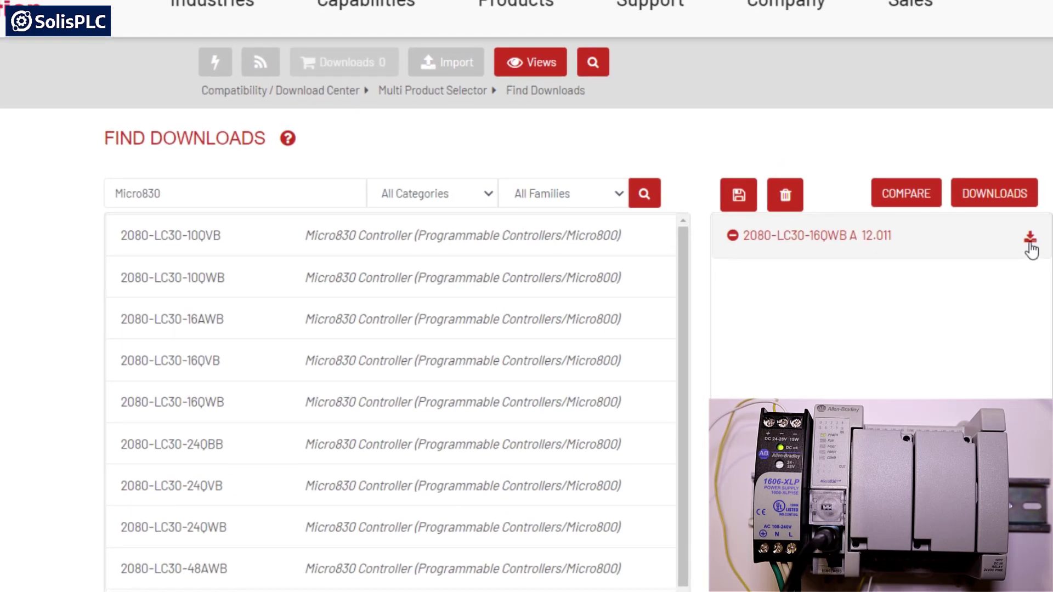
Add Firmware for Micro830 v12.011 to the downloads of the selected controller and proceed to the download methods.
click(1031, 241)
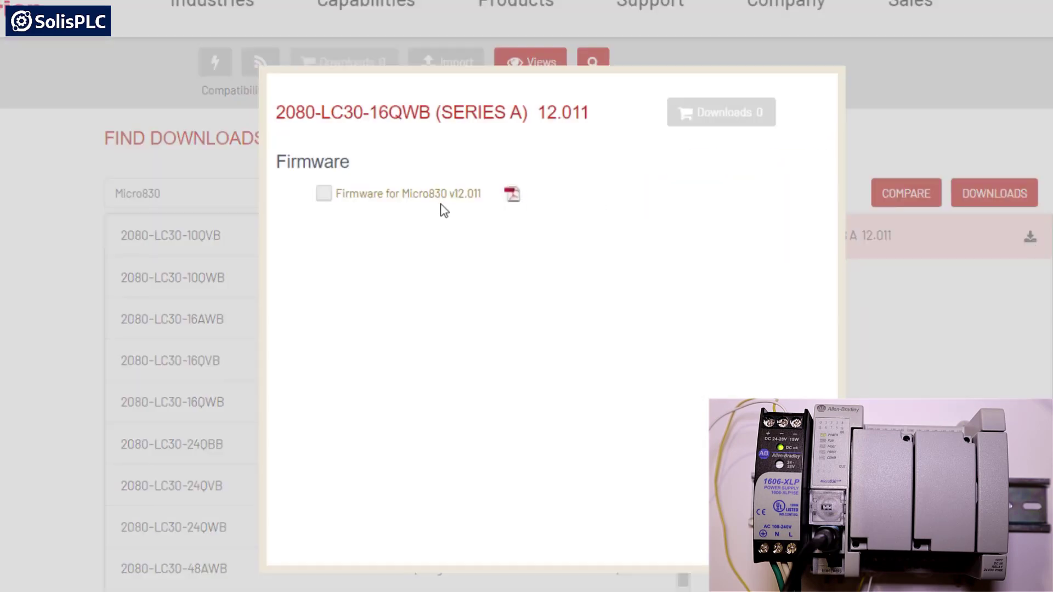
click(323, 194)
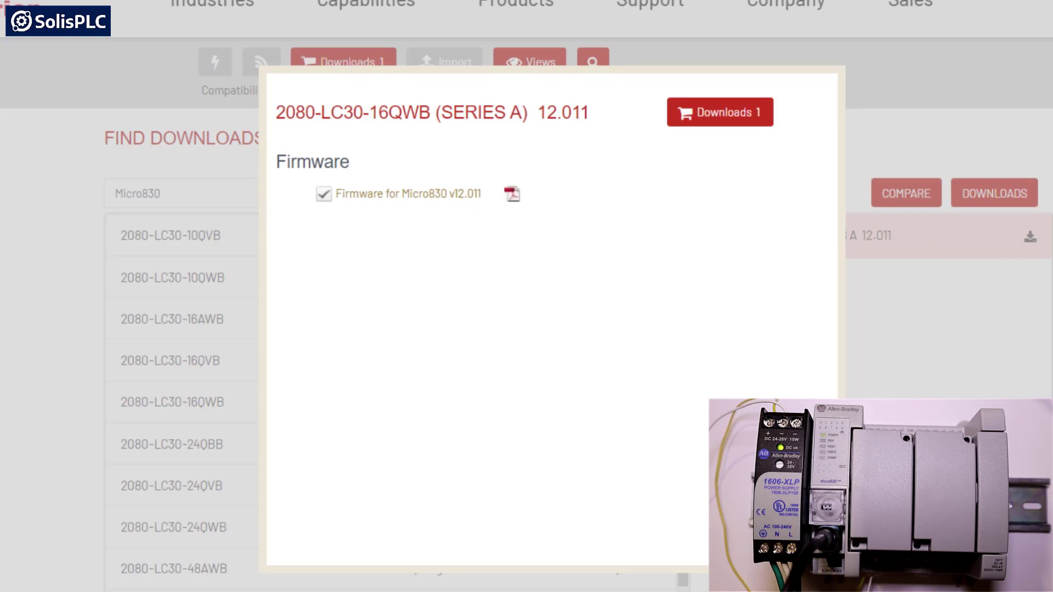
key(Escape)
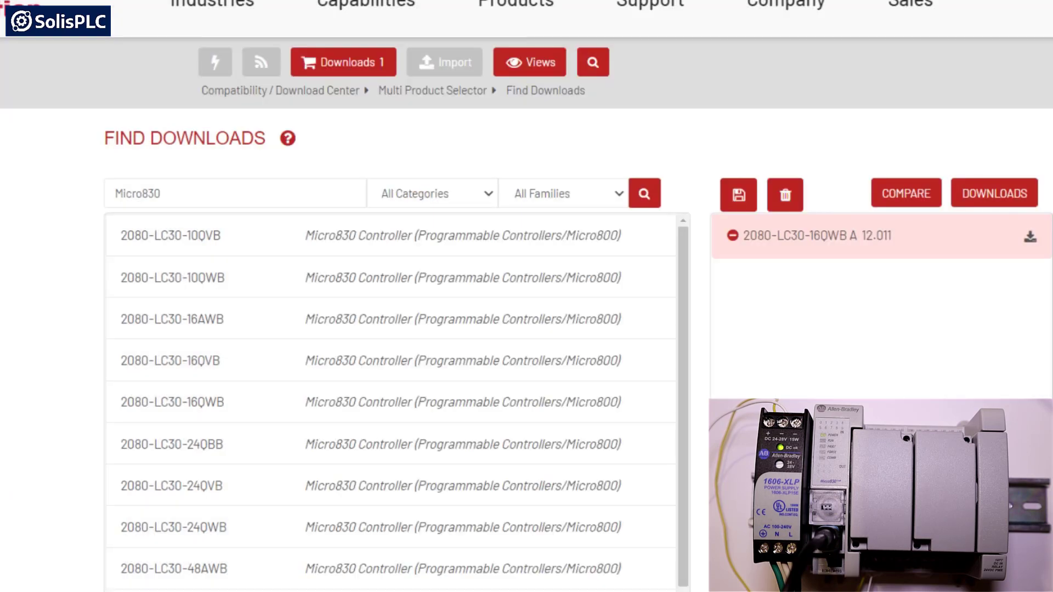
click(1031, 237)
click(724, 116)
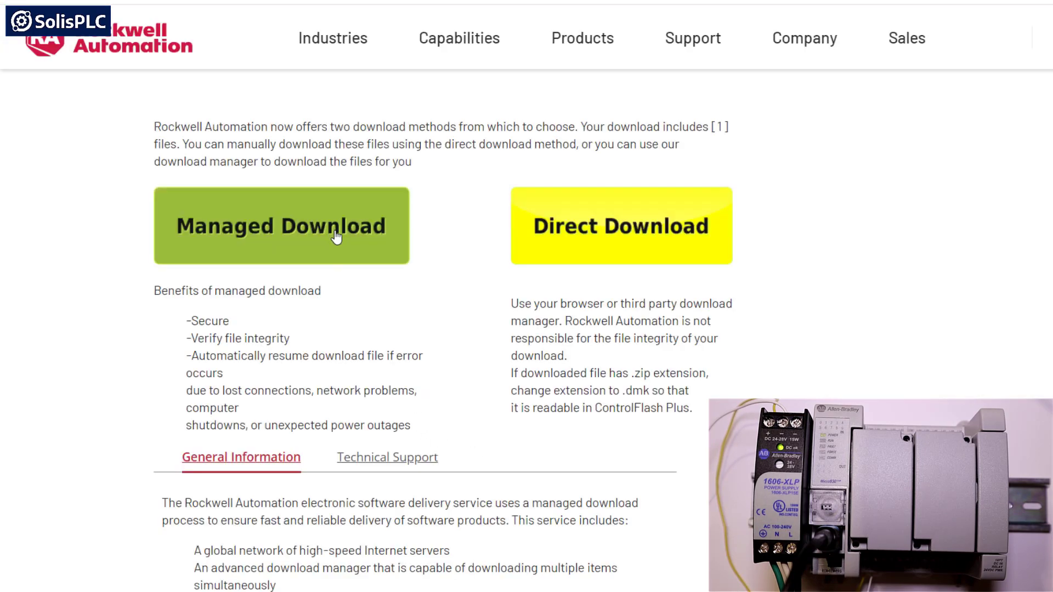
Choose the managed download for Chrome, save the download manager executable in Downloads, and show it in its folder to fetch the firmware.
click(333, 237)
click(463, 264)
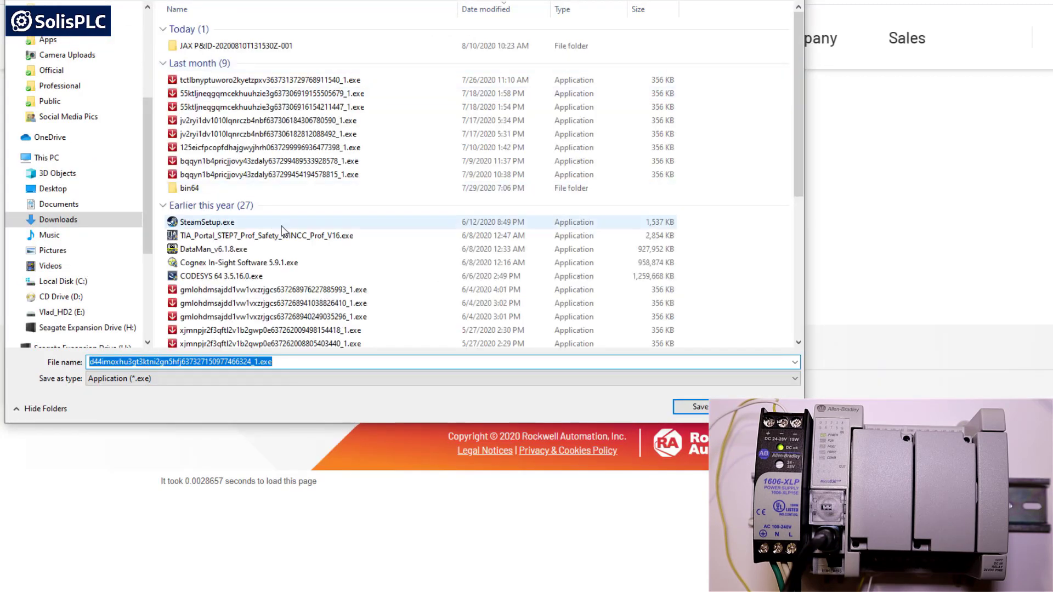
click(693, 407)
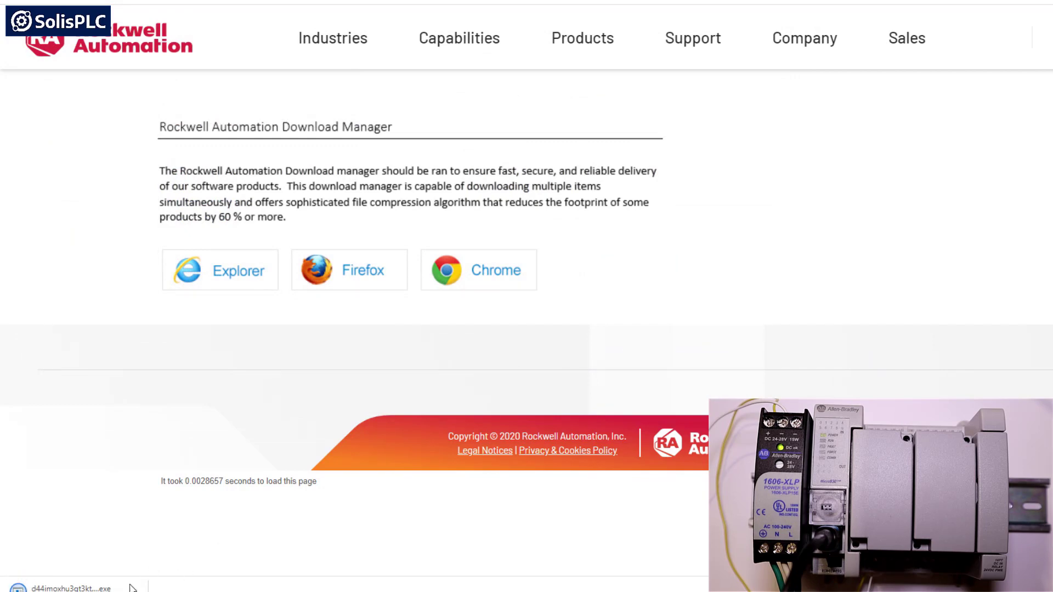
click(132, 588)
click(176, 547)
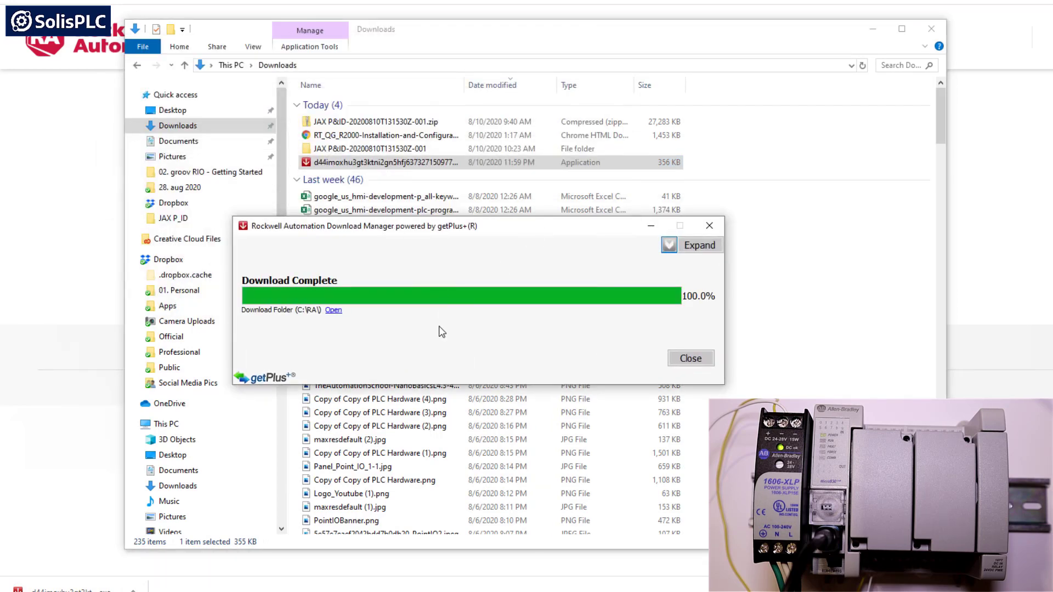
Open the C:\RA download folder, order its files by newest modification date, and select 2080-LC30A_12.011.dmk.
click(334, 312)
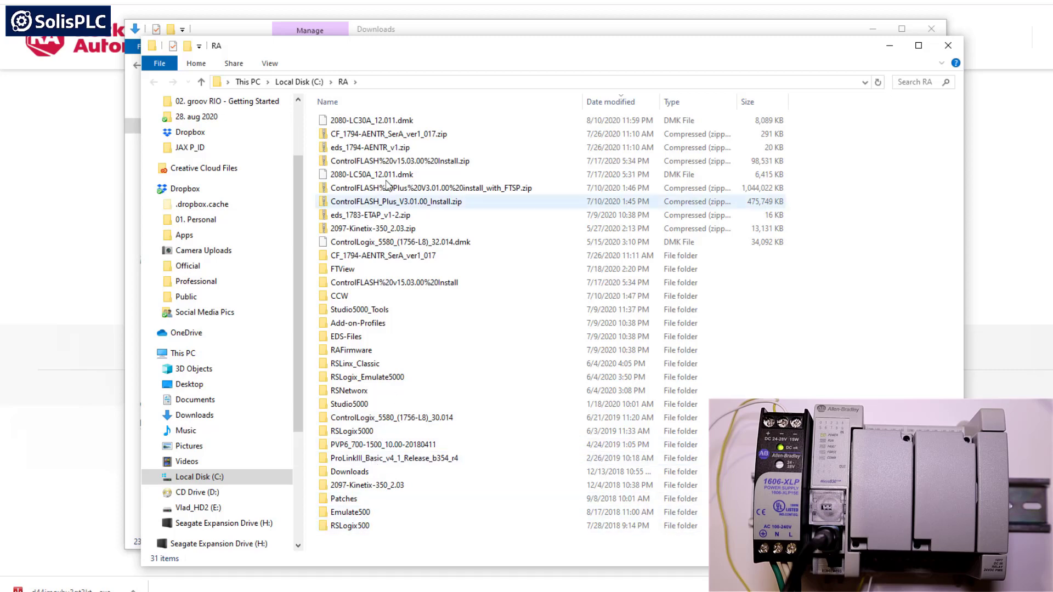
click(609, 102)
click(609, 102)
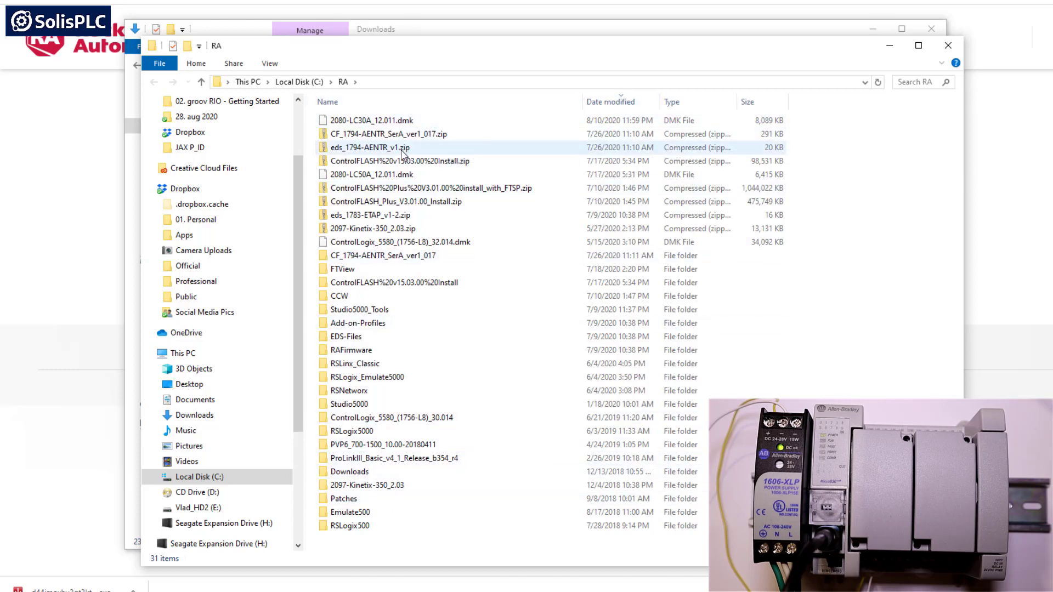
click(343, 124)
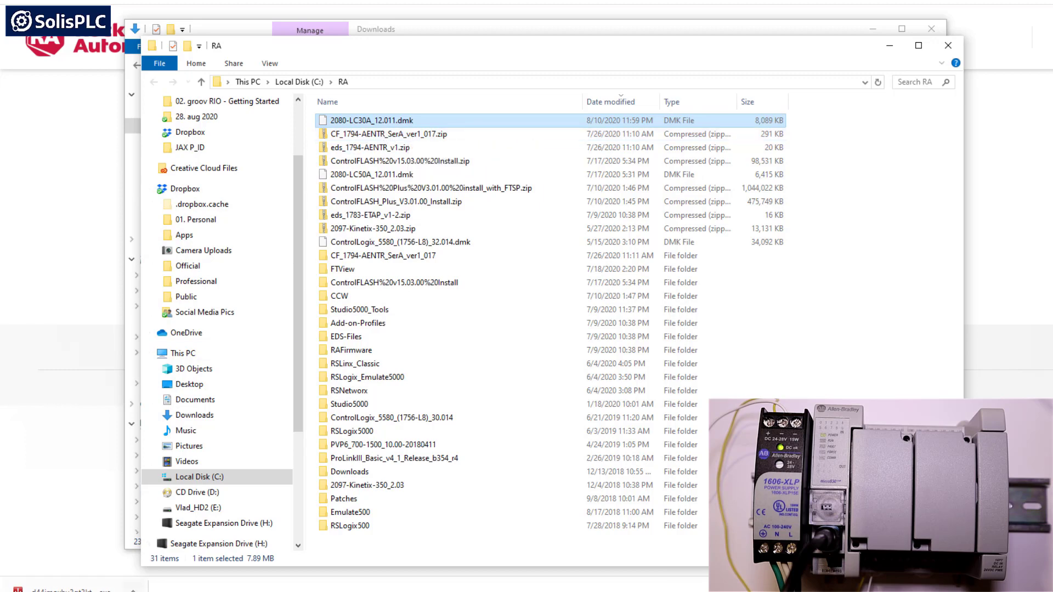
Extract 2080-LC30A_12.011.dmk from the C:\RA folder with the DMK Extraction Tool.
click(21, 586)
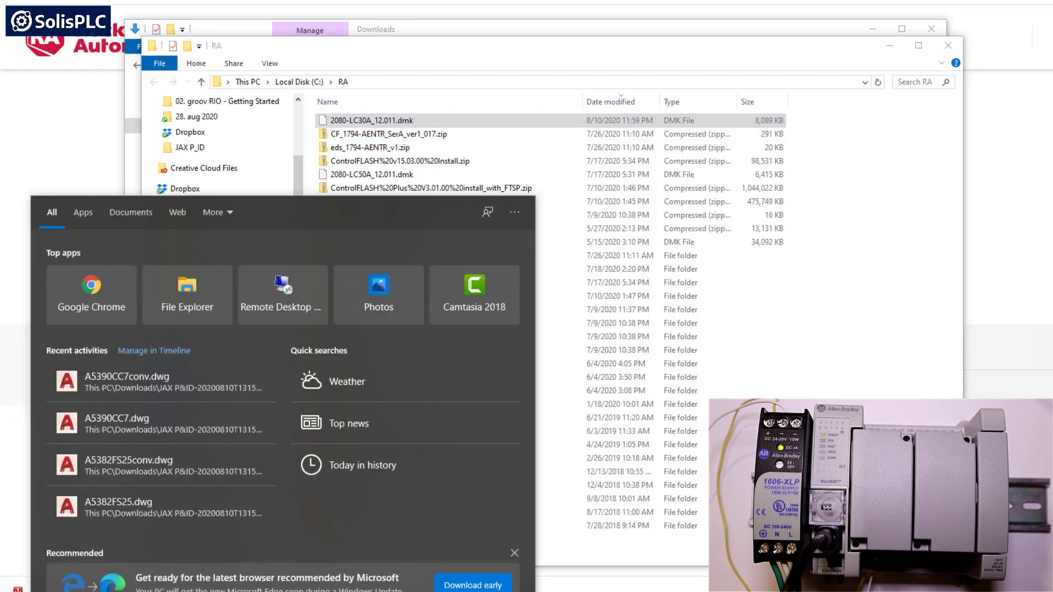
text(dmk)
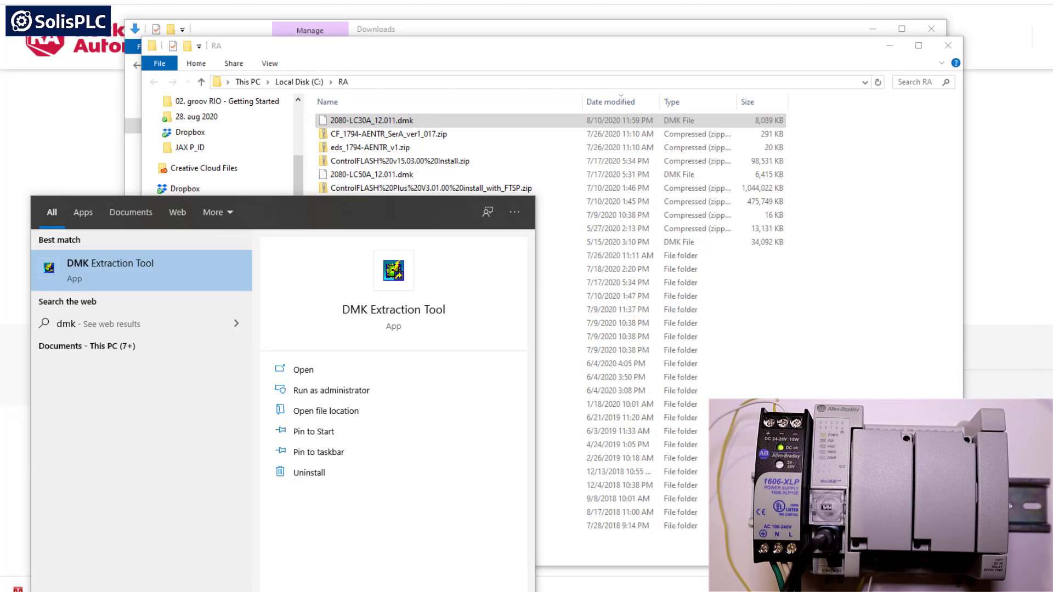
click(165, 276)
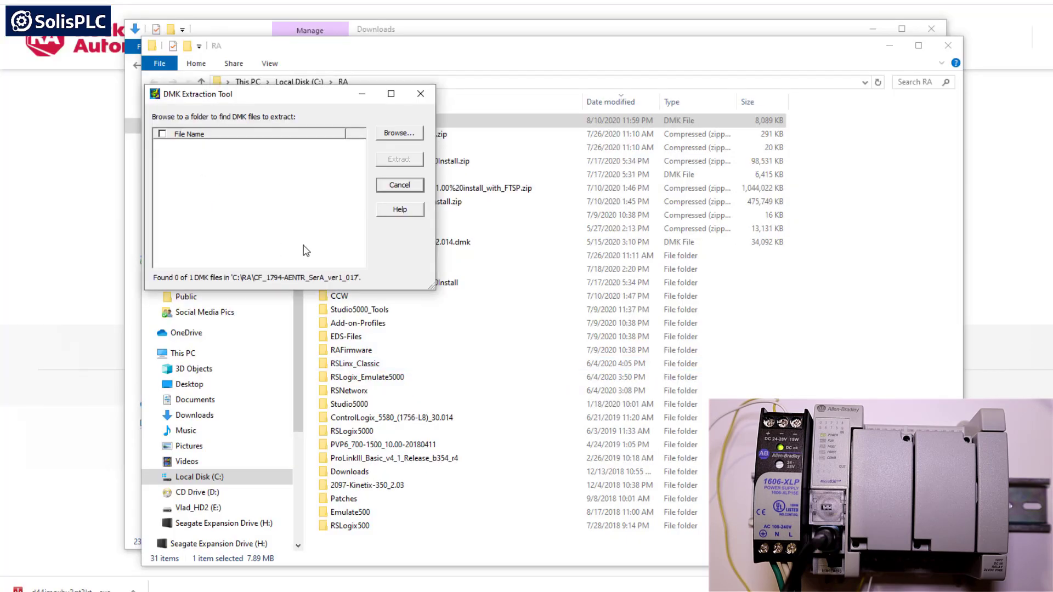
click(399, 133)
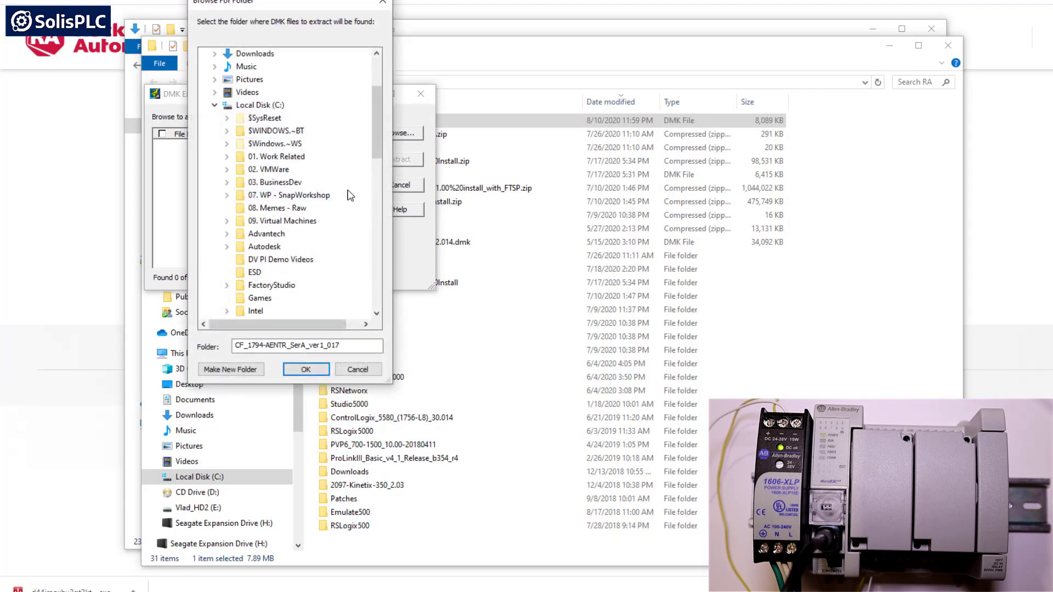
key(Return)
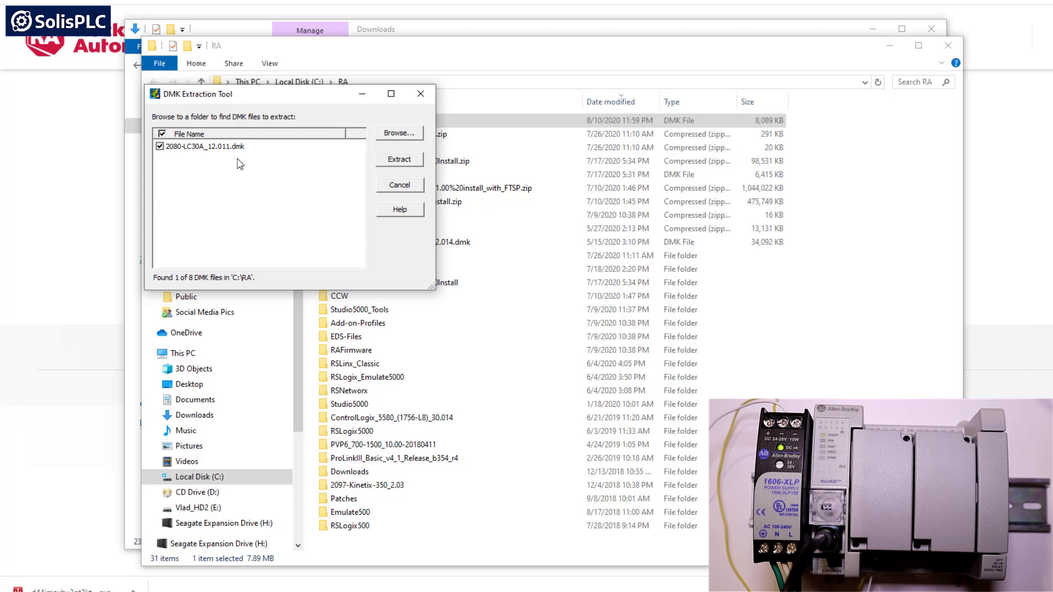
click(396, 162)
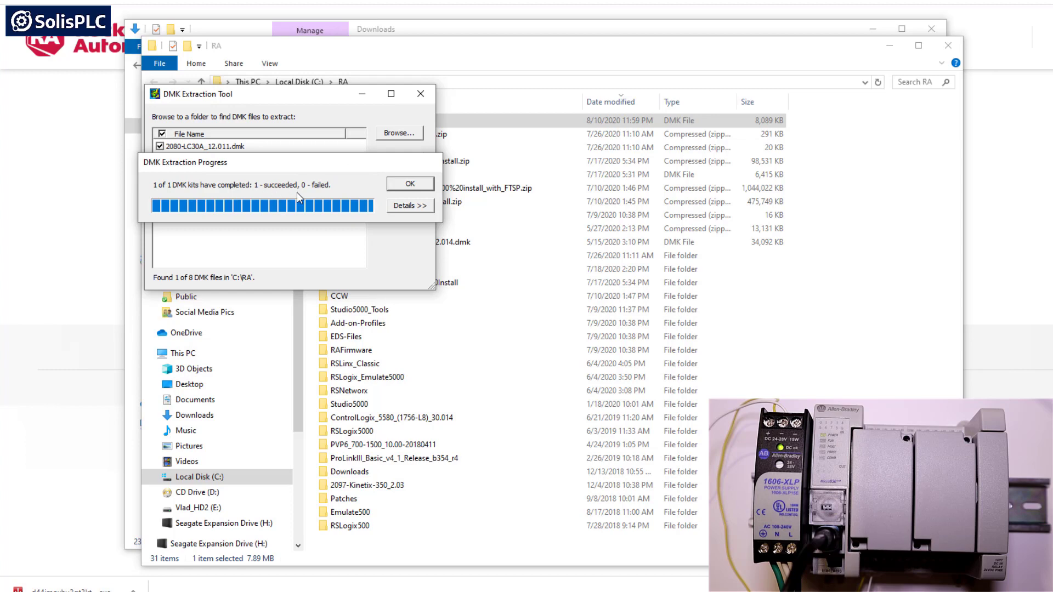
click(410, 184)
Launch RSLinx Classic and browse the USB driver for connected devices.
key(super)
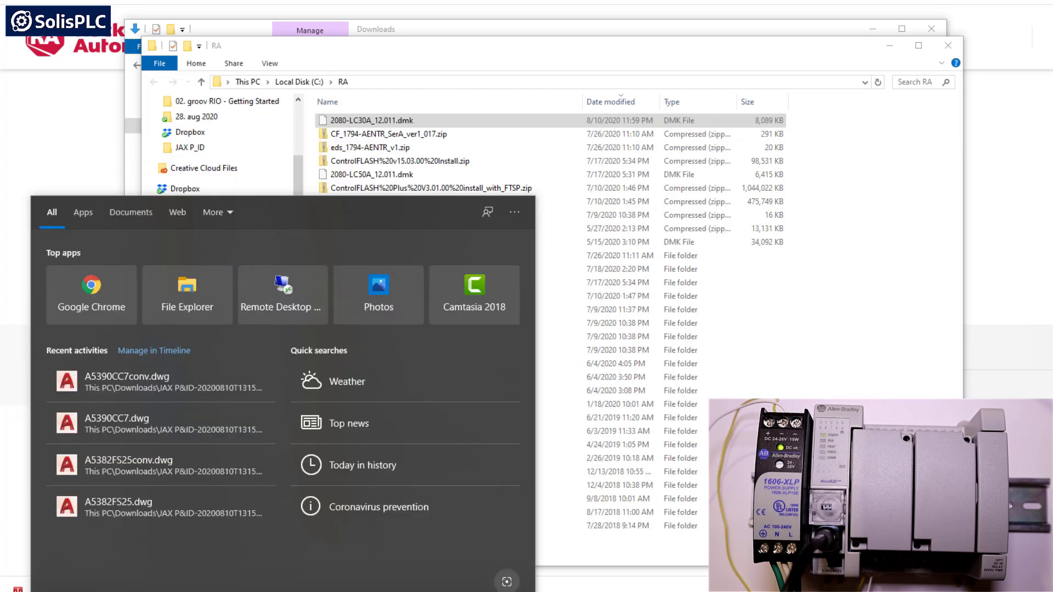
text(rslinx)
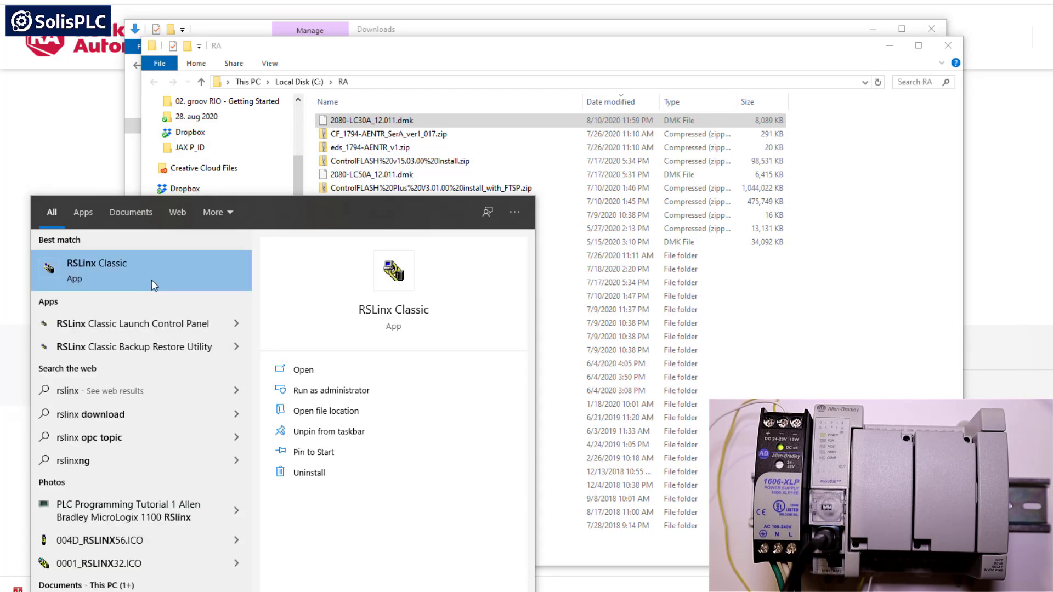
click(138, 270)
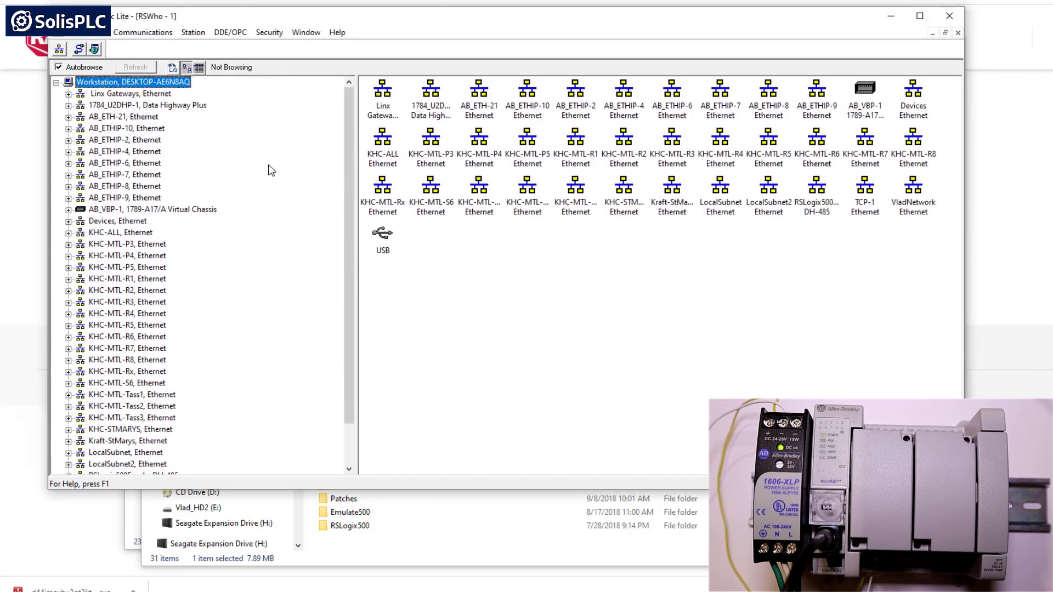
scroll(241, 195, down, 2)
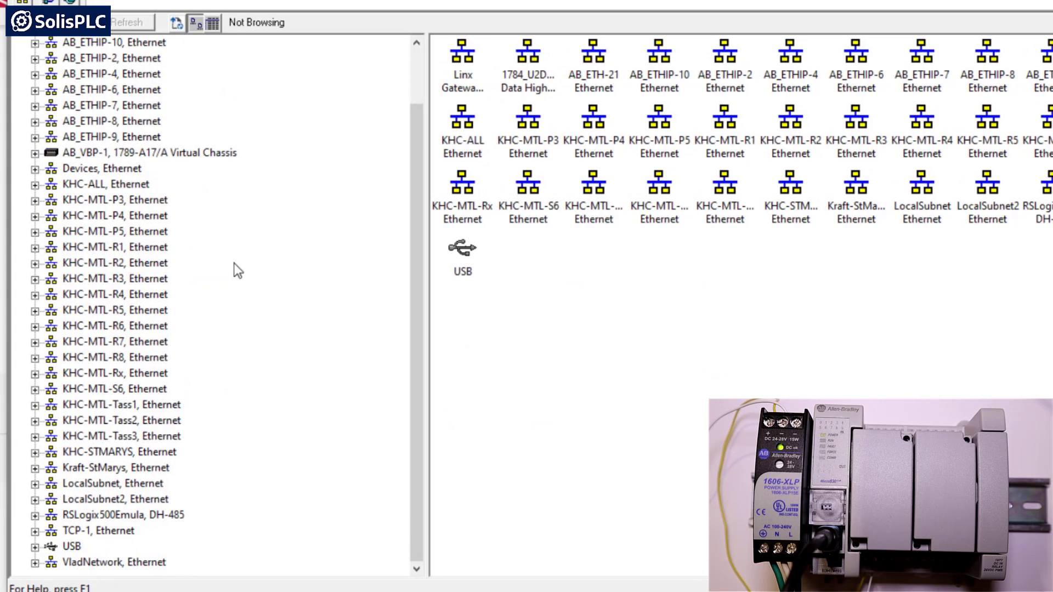
scroll(225, 285, up, 2)
scroll(223, 296, down, 2)
click(73, 549)
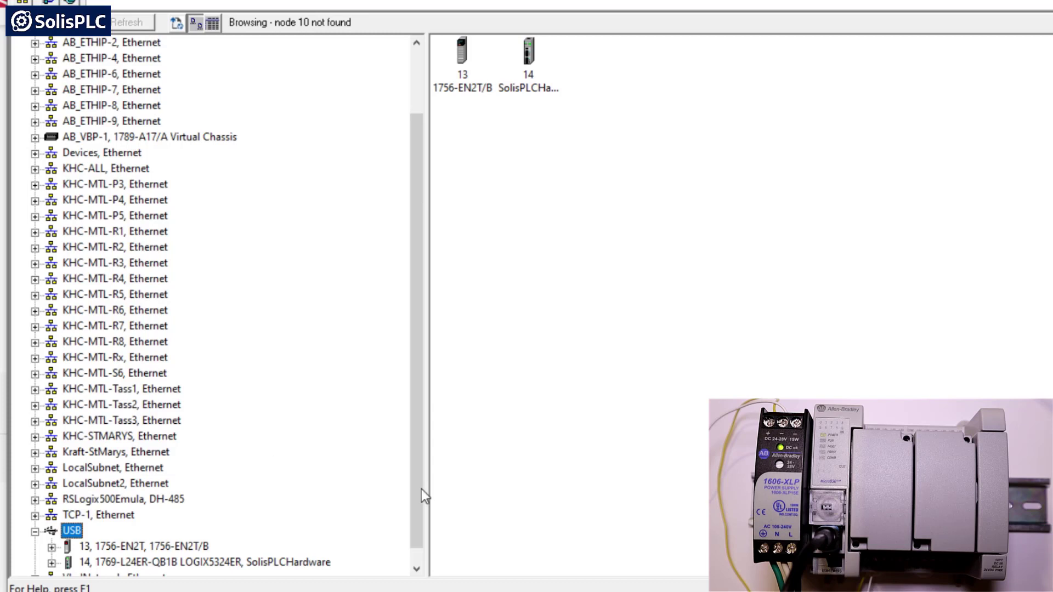
Open the device properties of the Micro830 2080-LC30-16QWB listed under the USB driver.
click(213, 547)
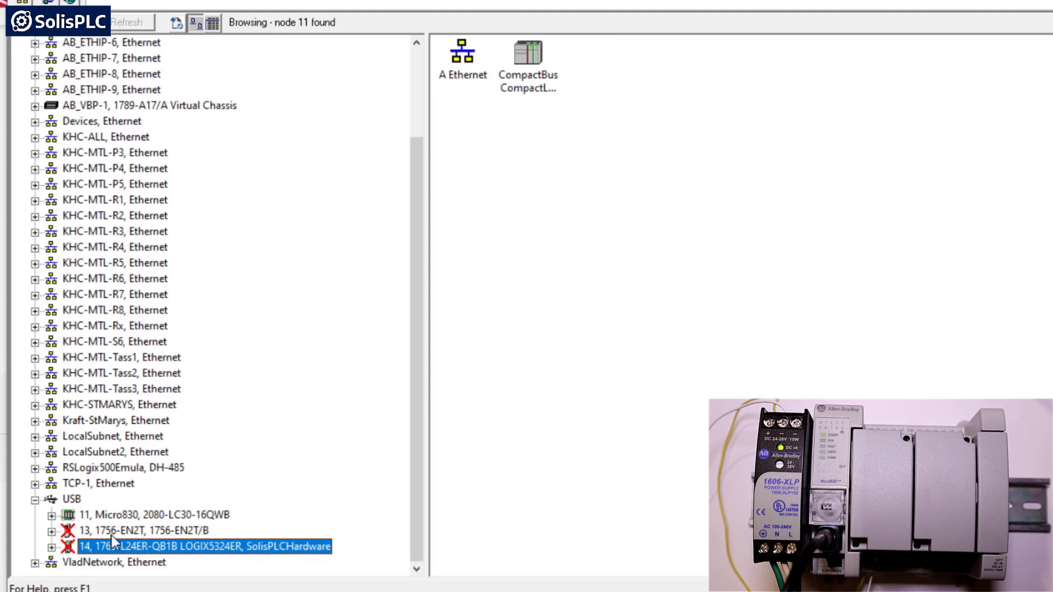
key(Left)
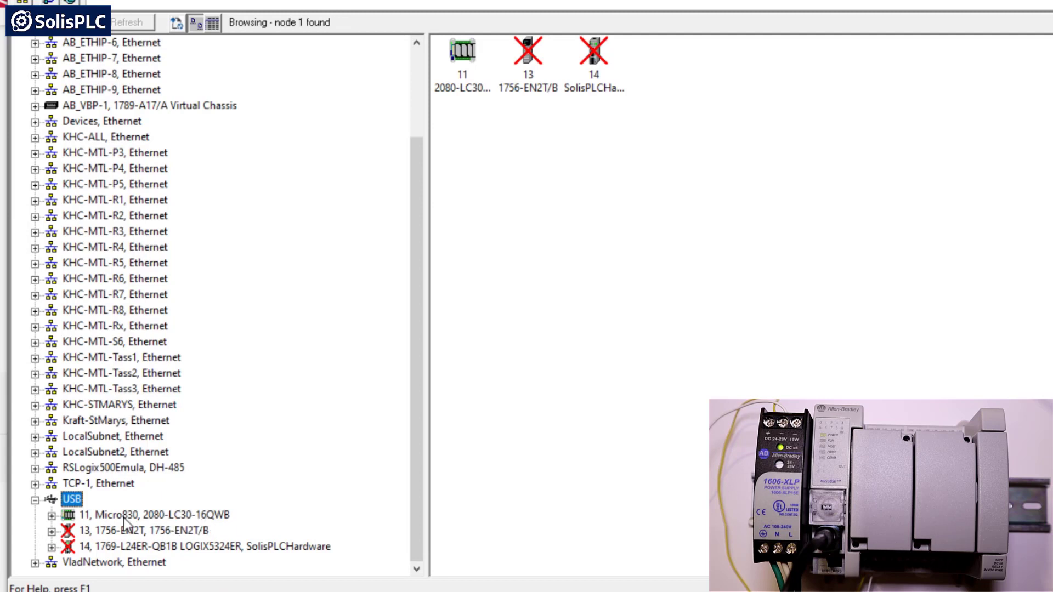
click(144, 518)
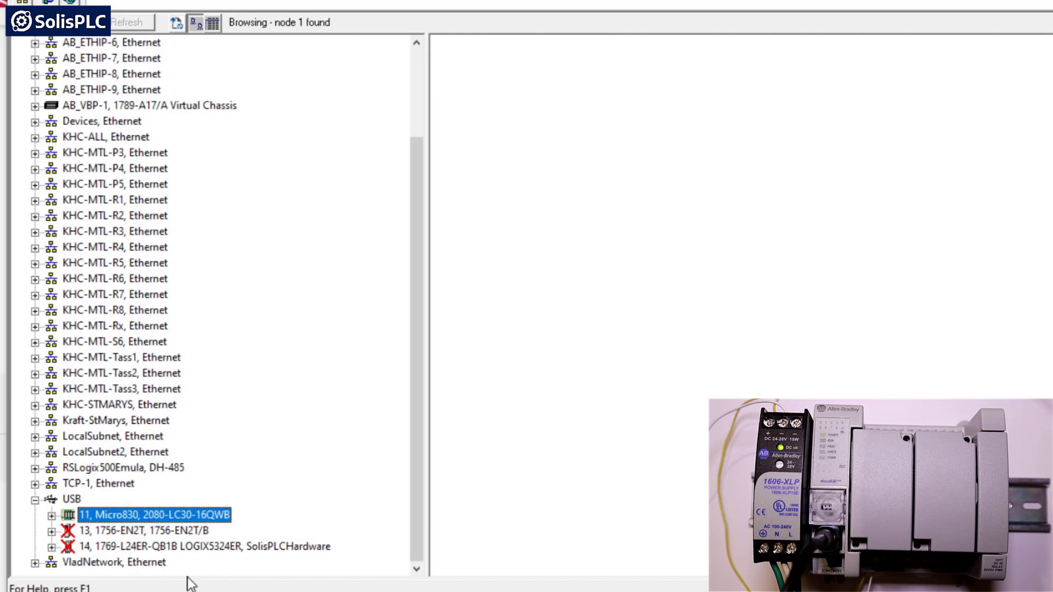
right_click(167, 519)
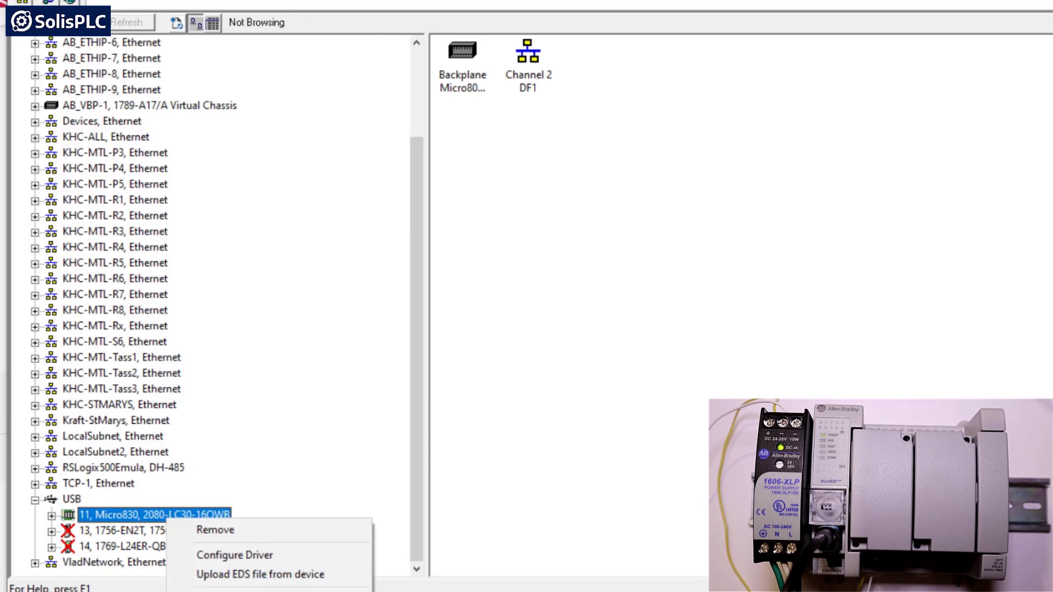
click(257, 591)
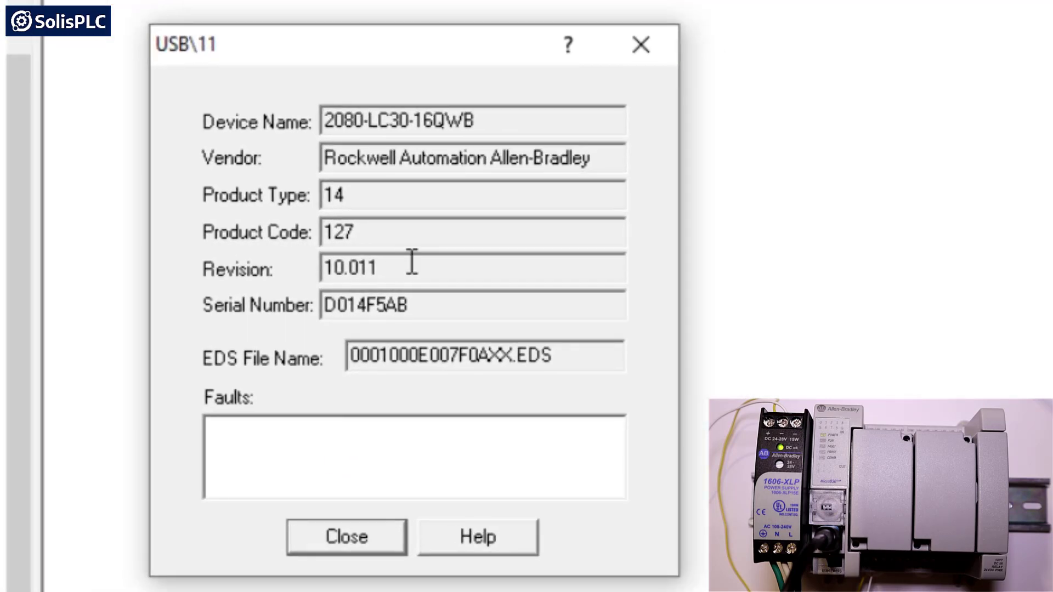
Check the controller's firmware revision and serial number in its device properties, and close them.
drag(411, 264, 282, 258)
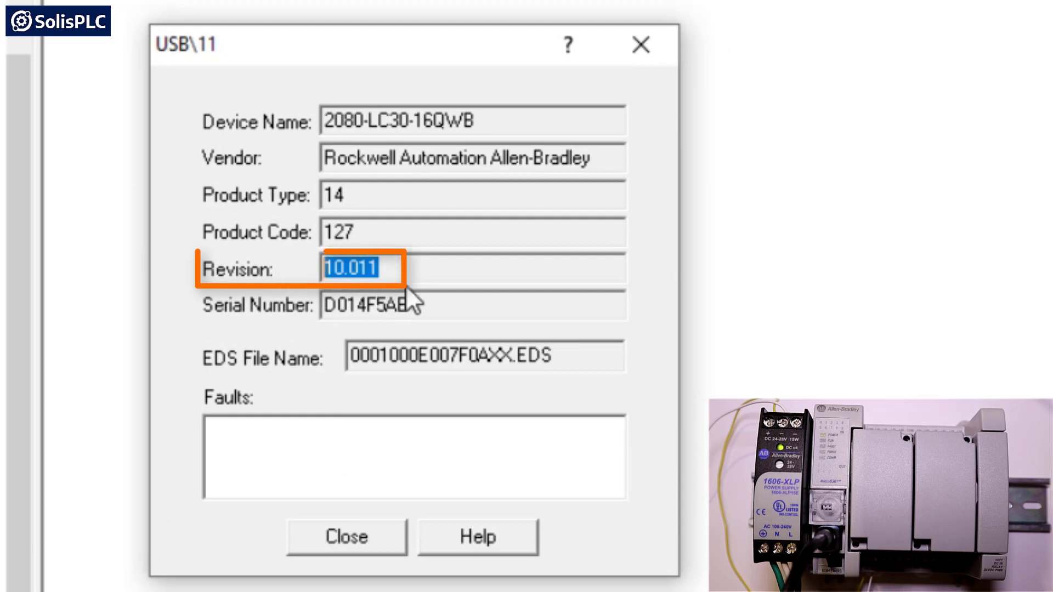
click(421, 272)
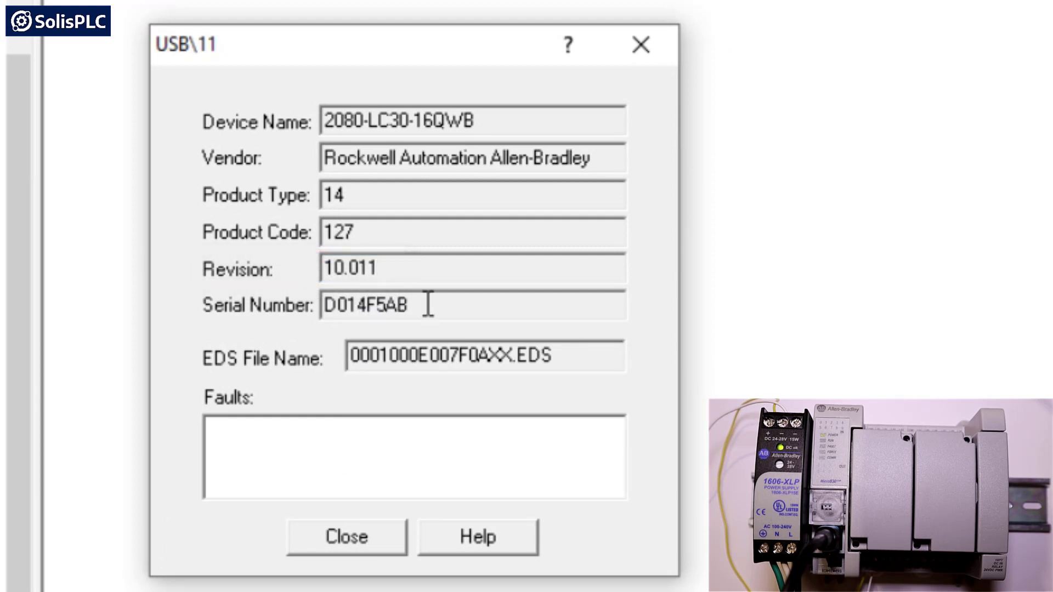
drag(429, 303, 270, 288)
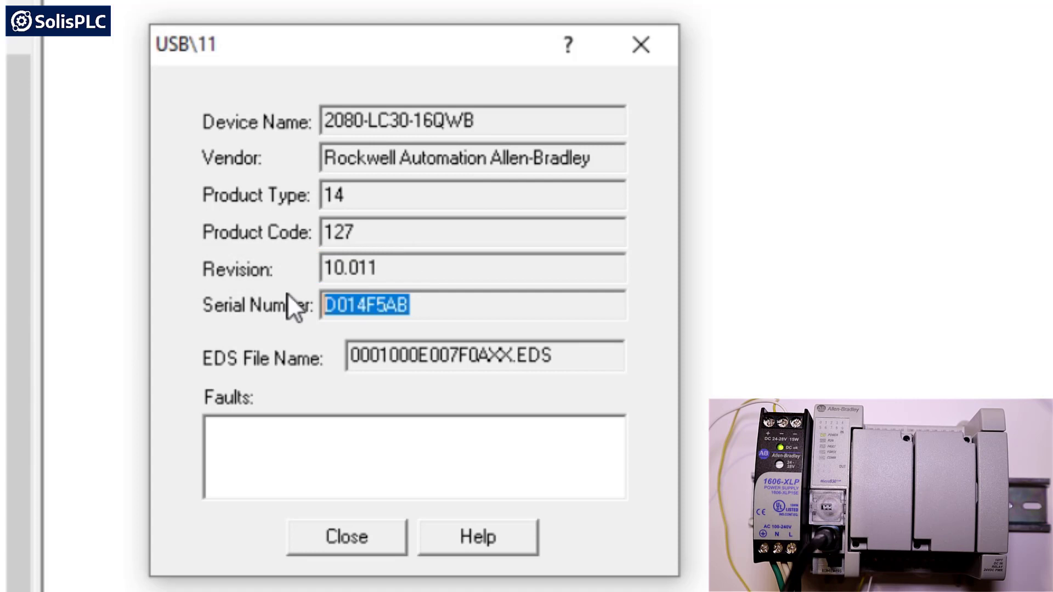
click(454, 310)
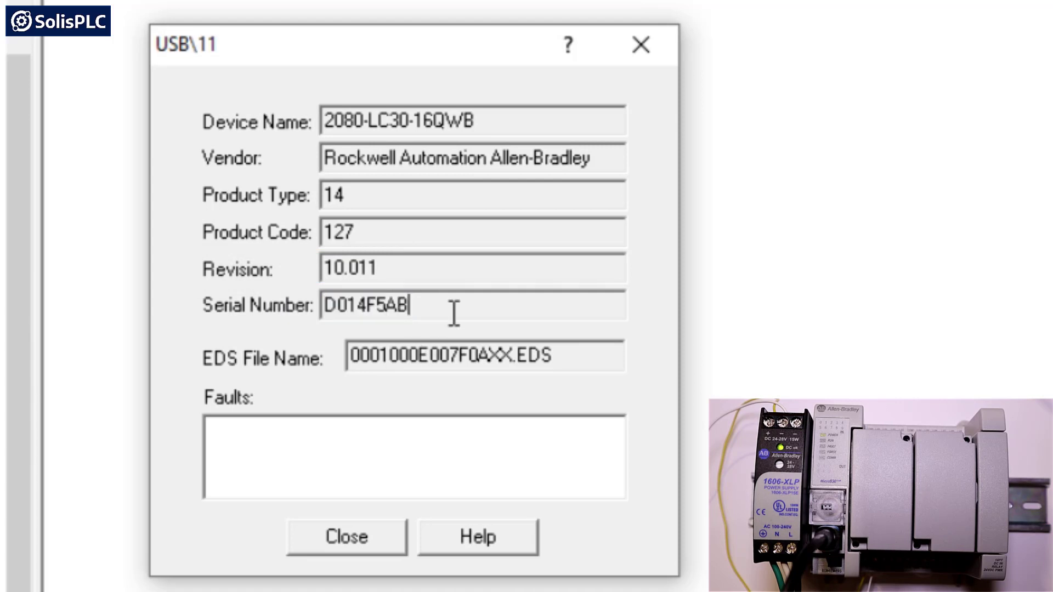
drag(416, 305, 225, 301)
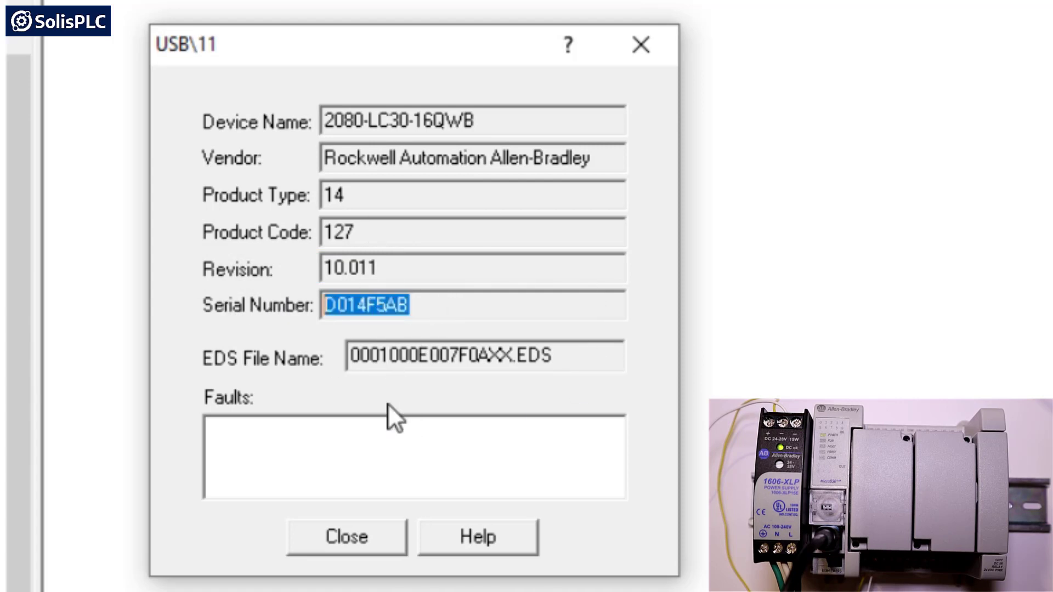
click(356, 531)
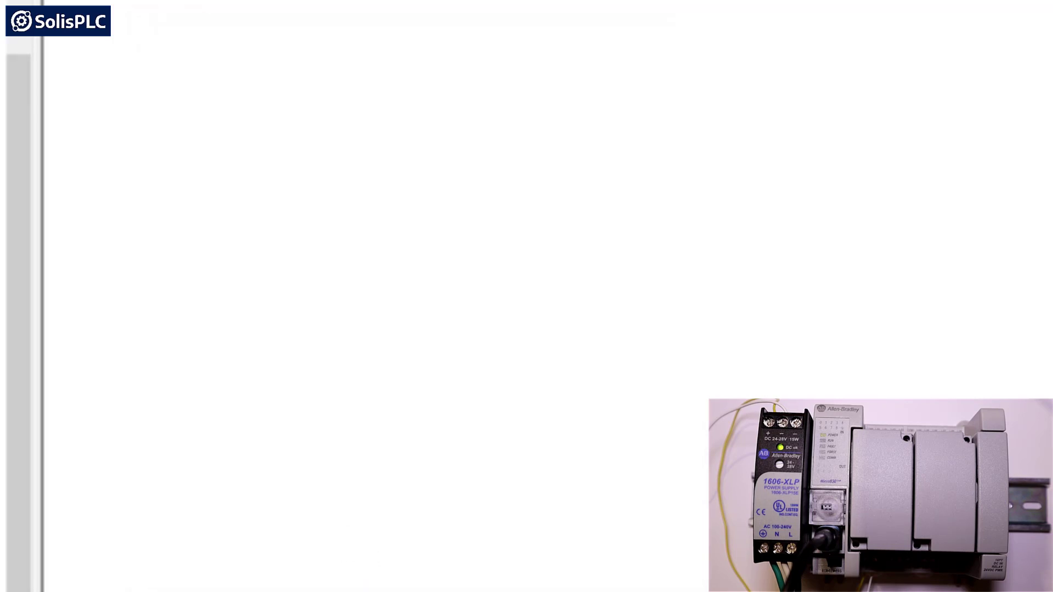
key(super)
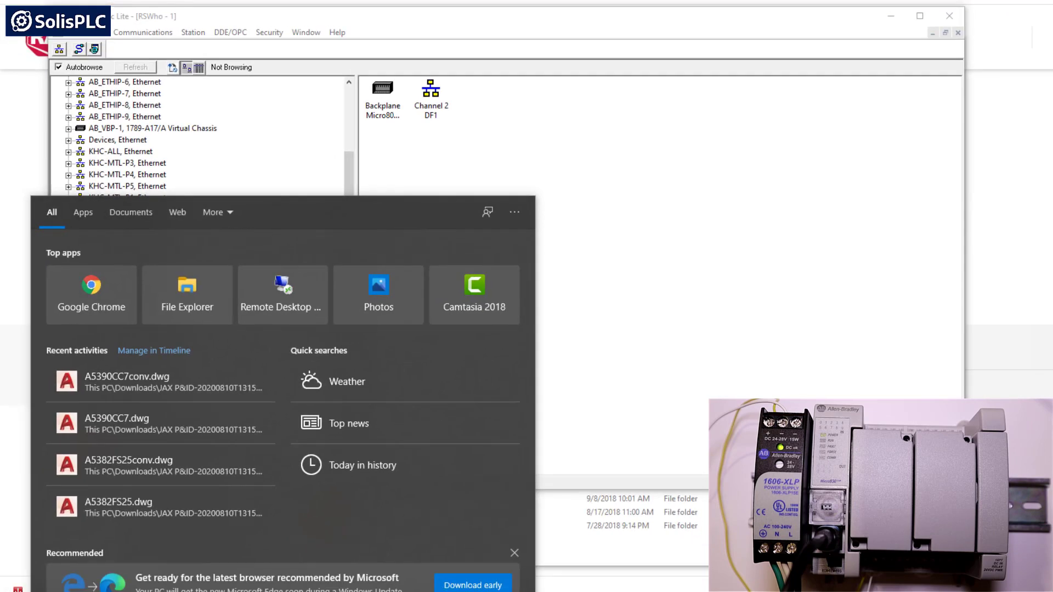
text(firm)
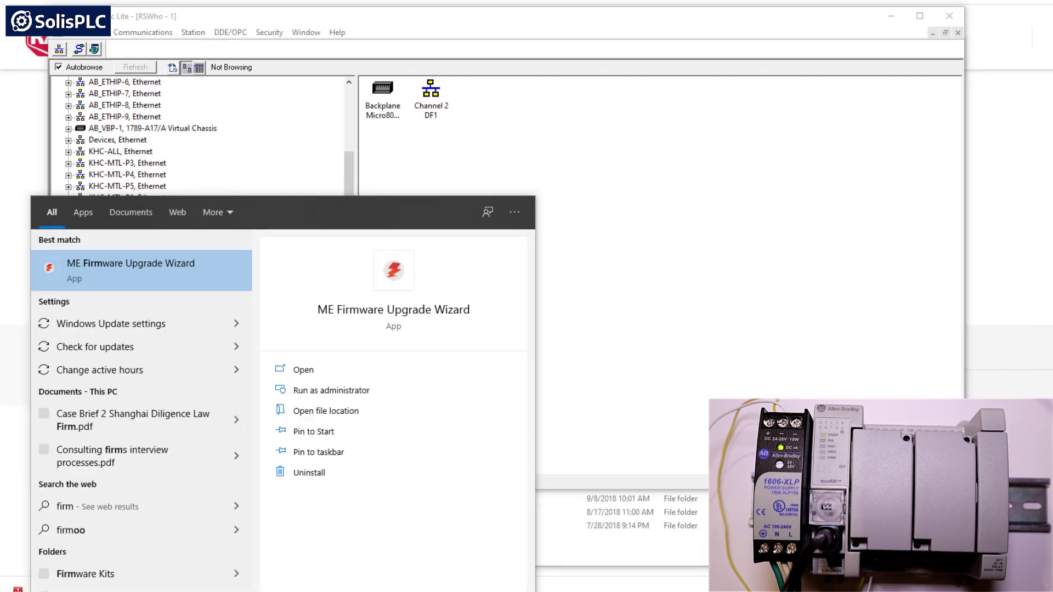
key(BackSpace)
key(BackSpace)
key(BackSpace)
key(BackSpace)
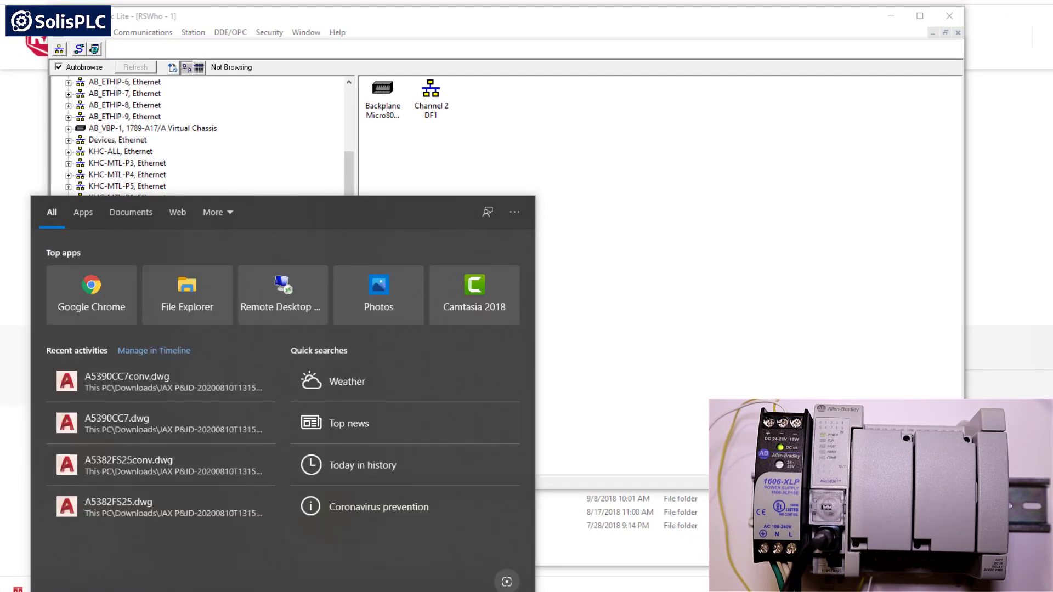
text(flash)
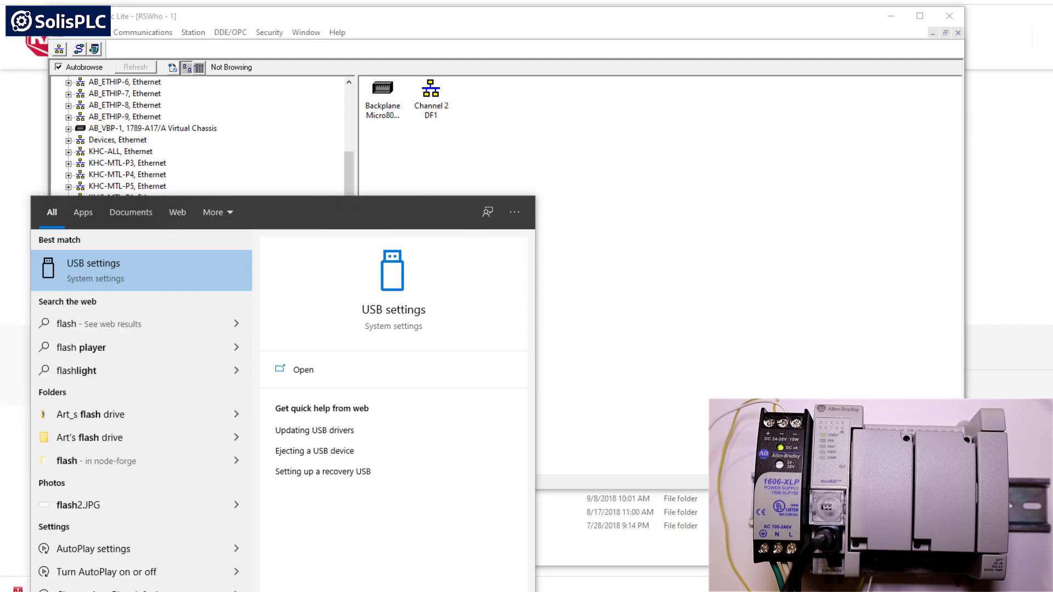
key(BackSpace)
key(BackSpace)
key(BackSpace)
key(BackSpace)
key(BackSpace)
Launch ControlFLASH and proceed past its welcome page to the catalog number selection.
text(co)
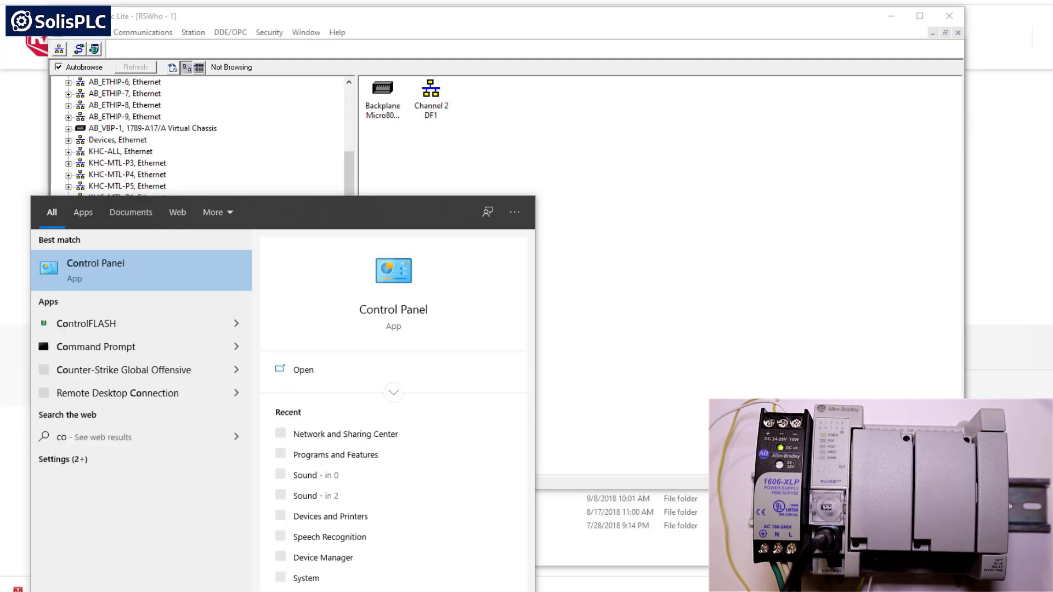
text(ntrolfl)
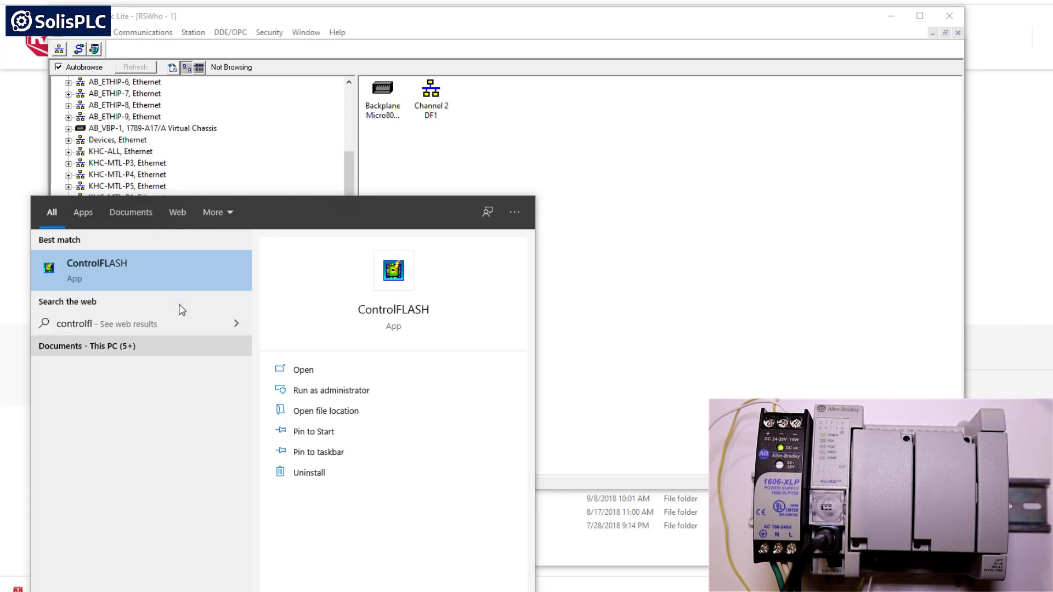
click(148, 274)
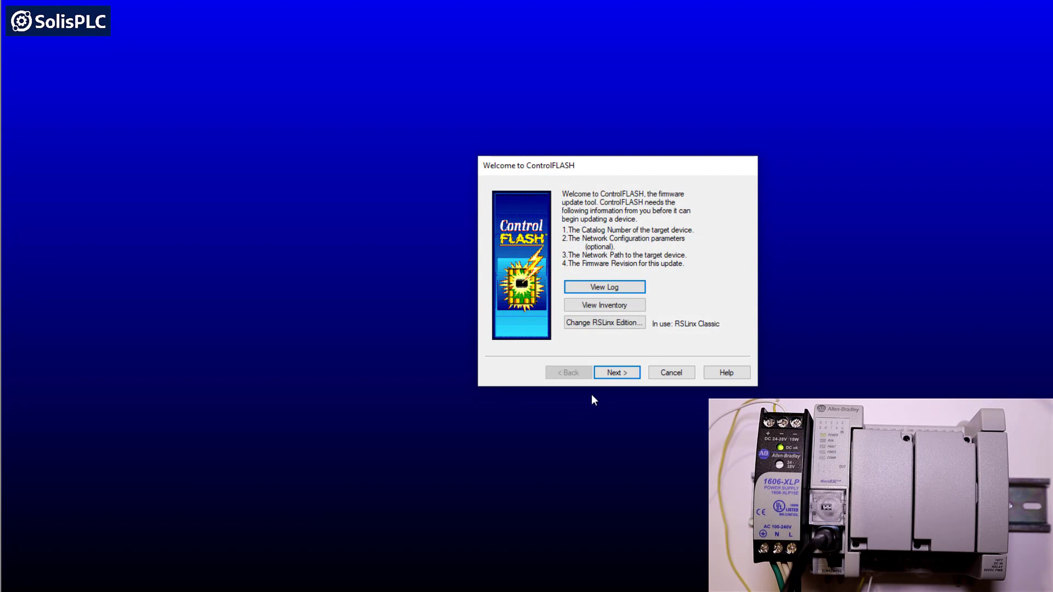
click(614, 372)
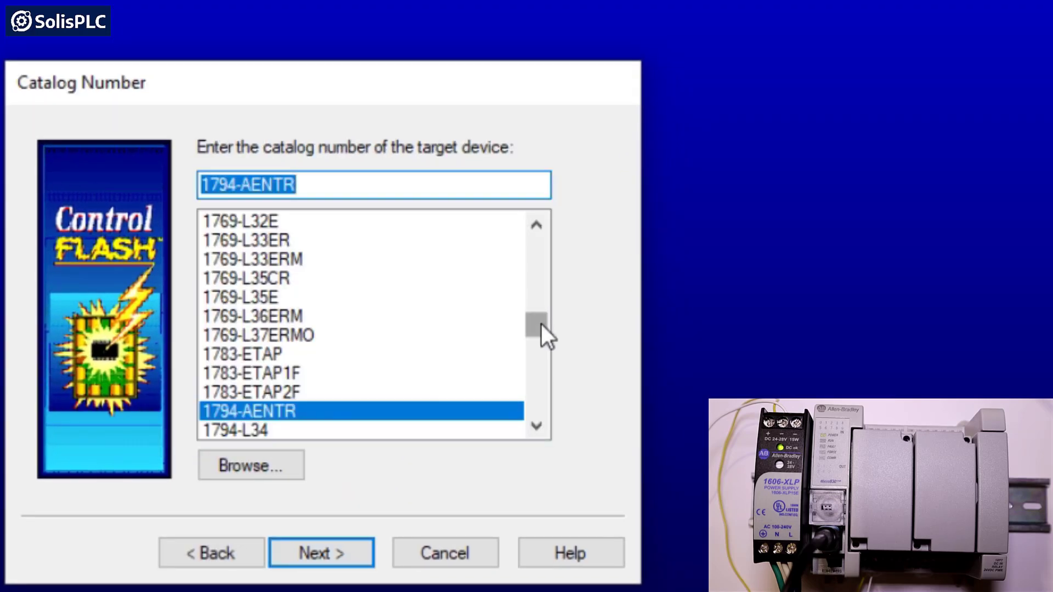
Choose 2080-LC30-16QWB as the catalog number of the target device and continue to device selection.
mouse_move(541, 325)
mouse_down()
mouse_move(545, 354)
mouse_move(547, 338)
mouse_up()
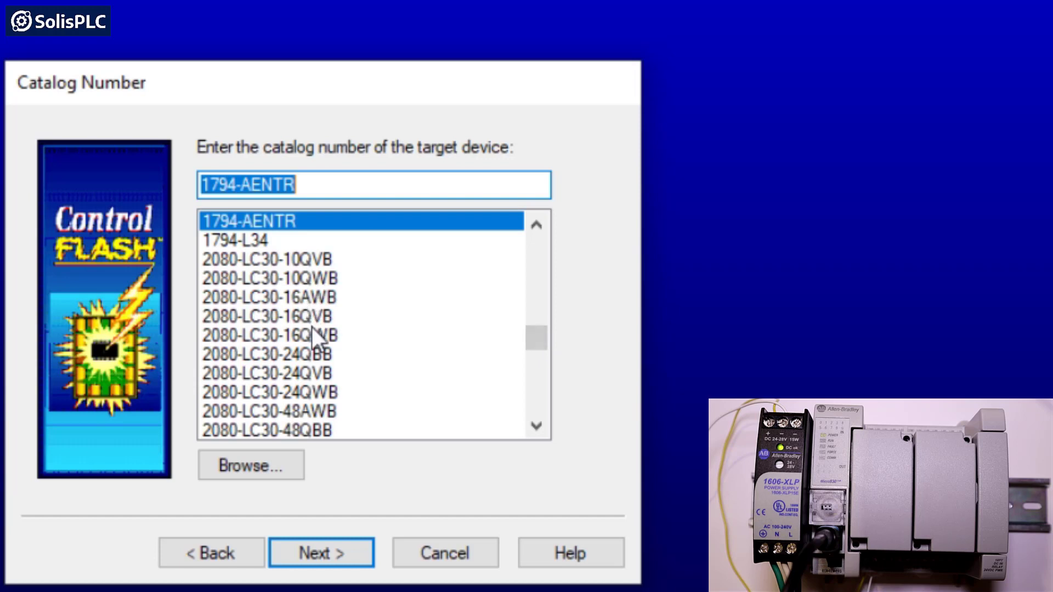
click(298, 260)
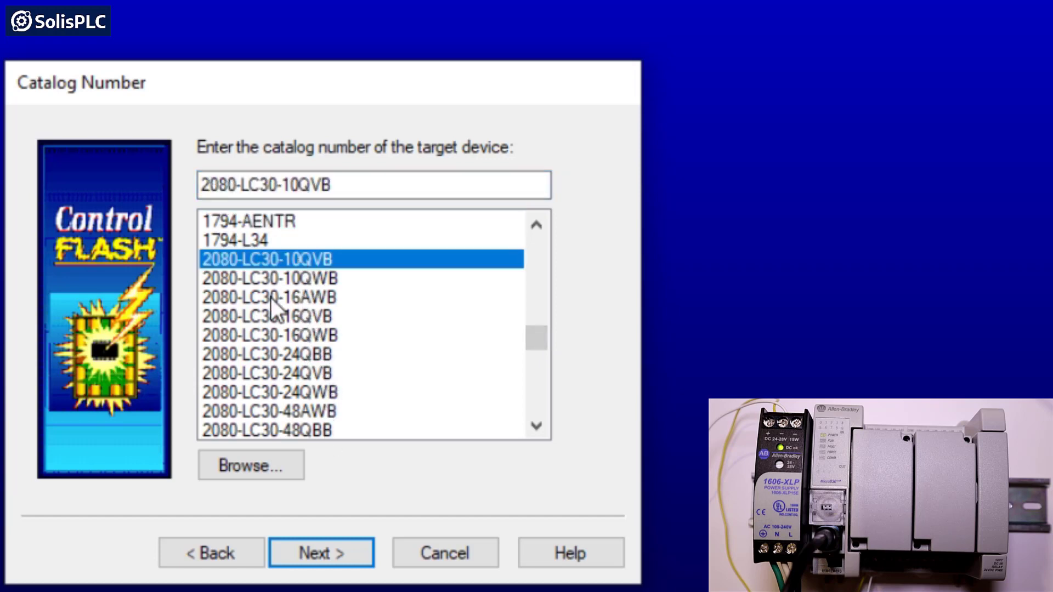
click(276, 278)
click(271, 356)
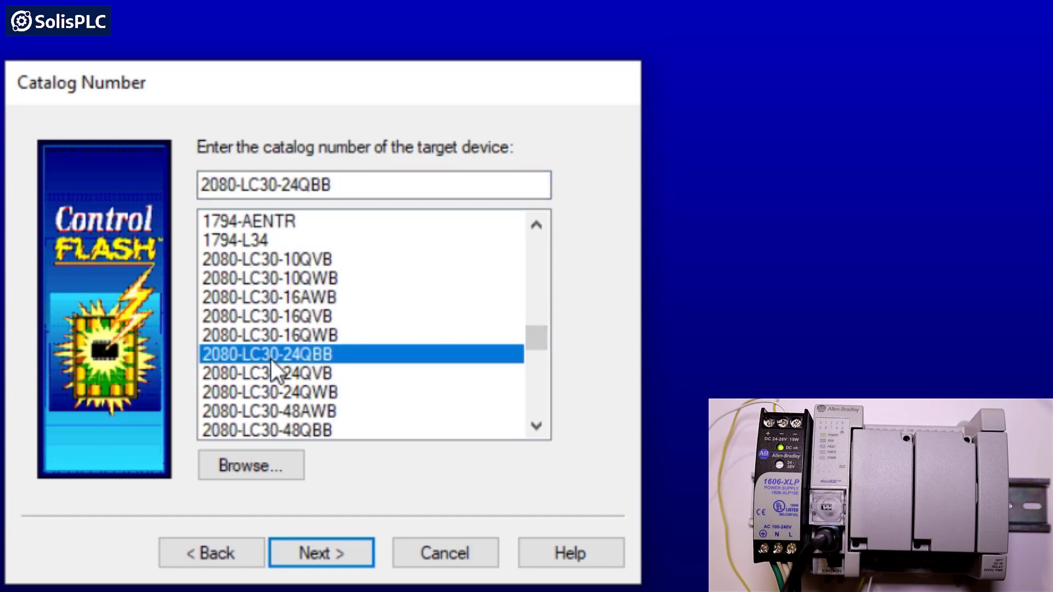
click(305, 258)
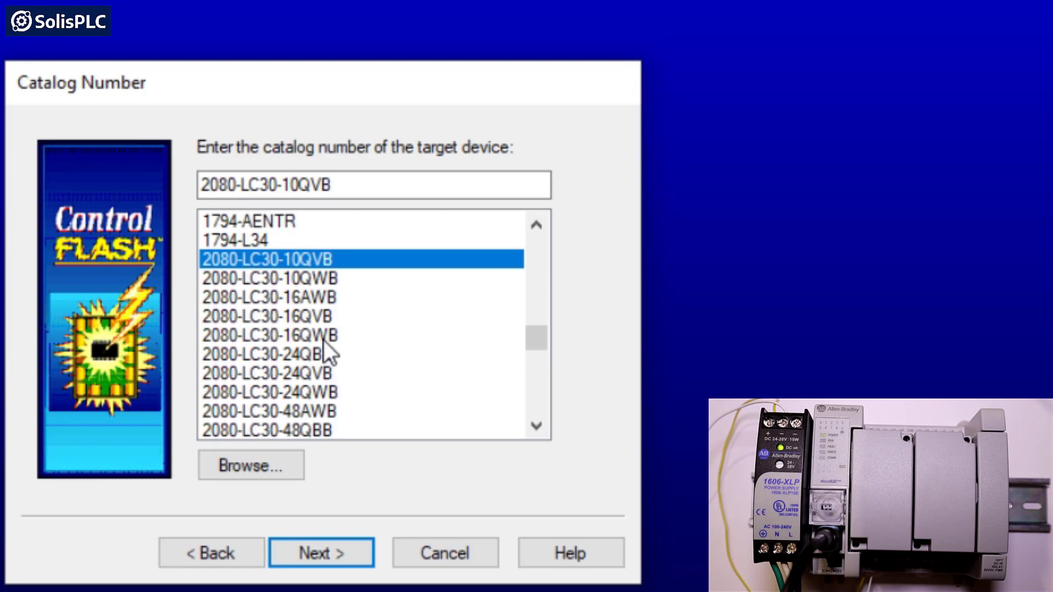
click(323, 340)
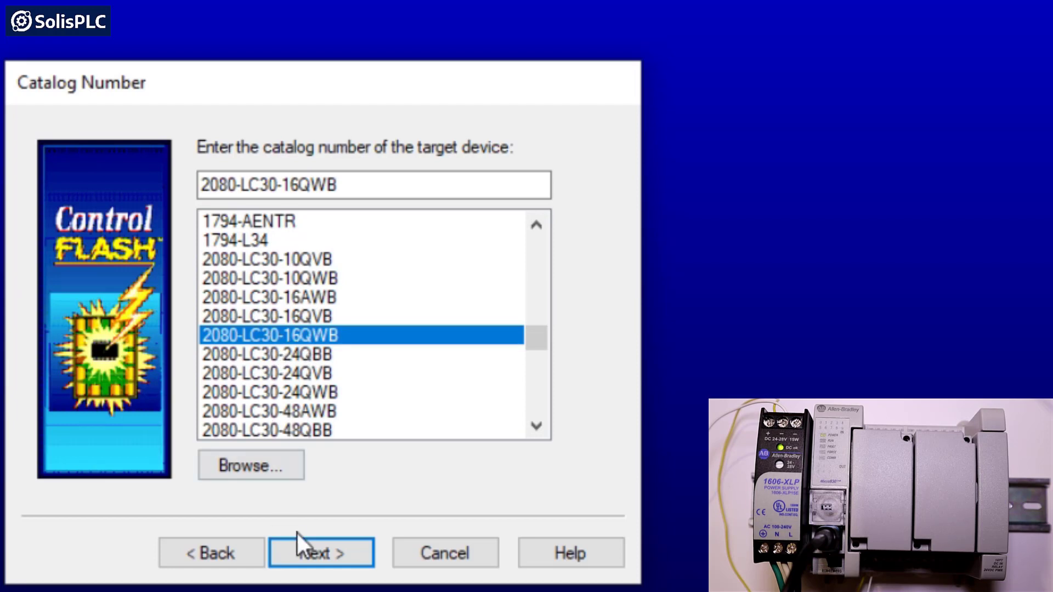
click(320, 543)
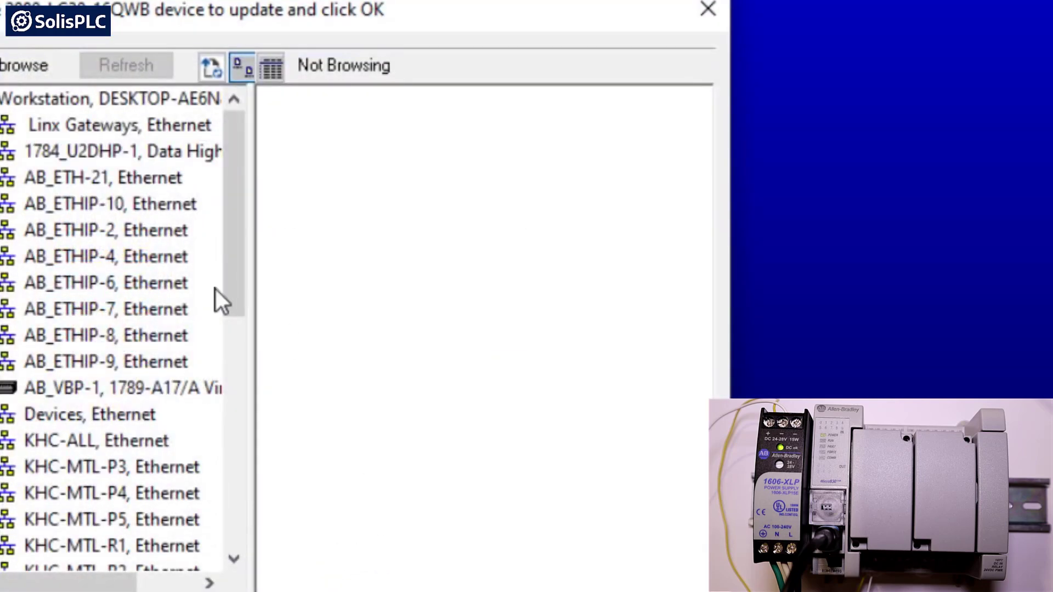
Select the Micro830 at node 11 under the USB driver as the device to update and accept it.
drag(235, 285, 255, 516)
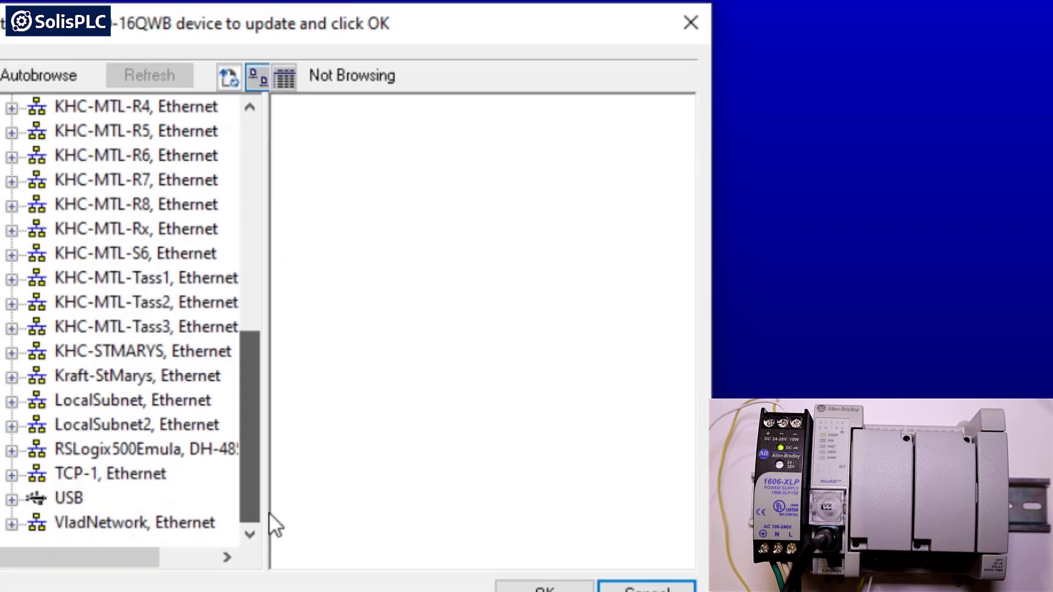
click(38, 520)
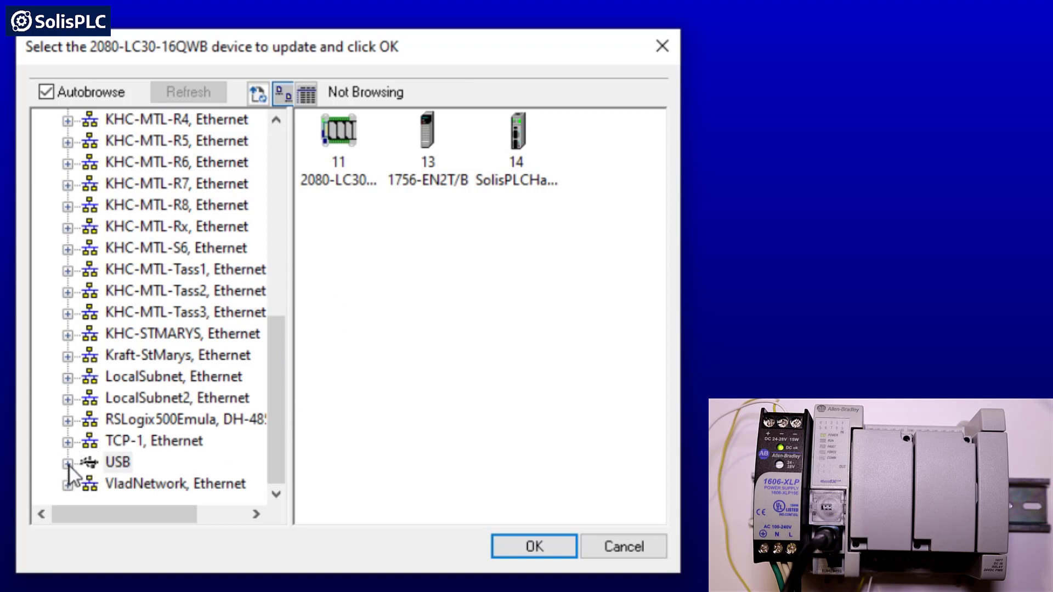
click(263, 462)
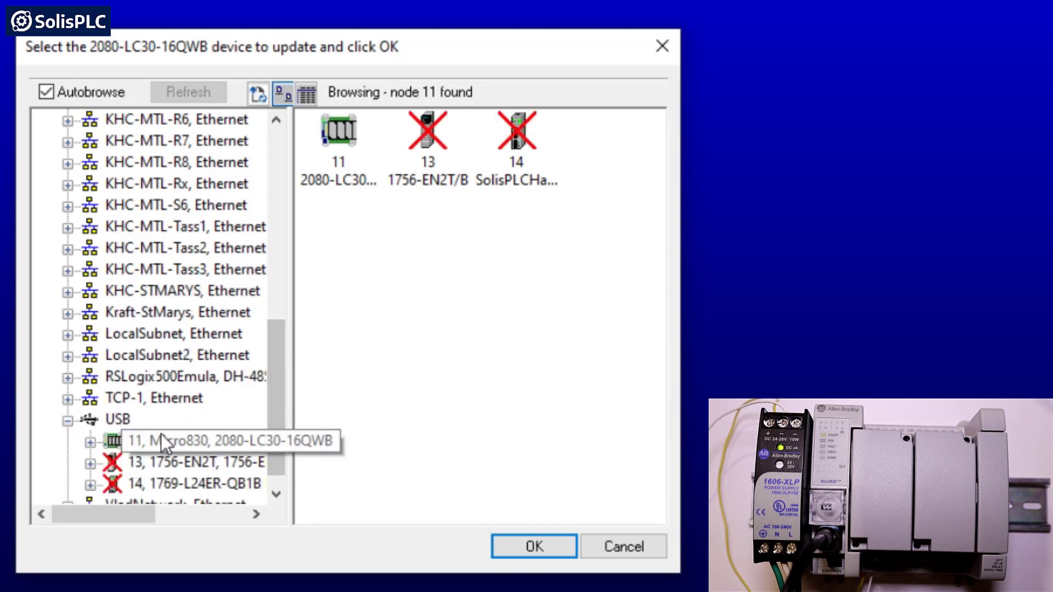
click(176, 444)
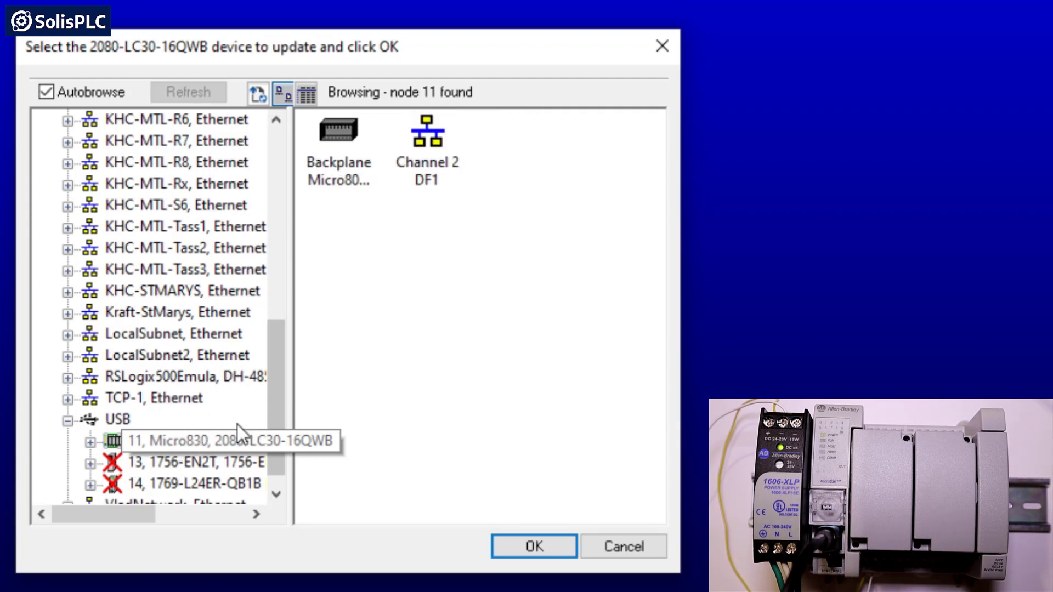
click(199, 447)
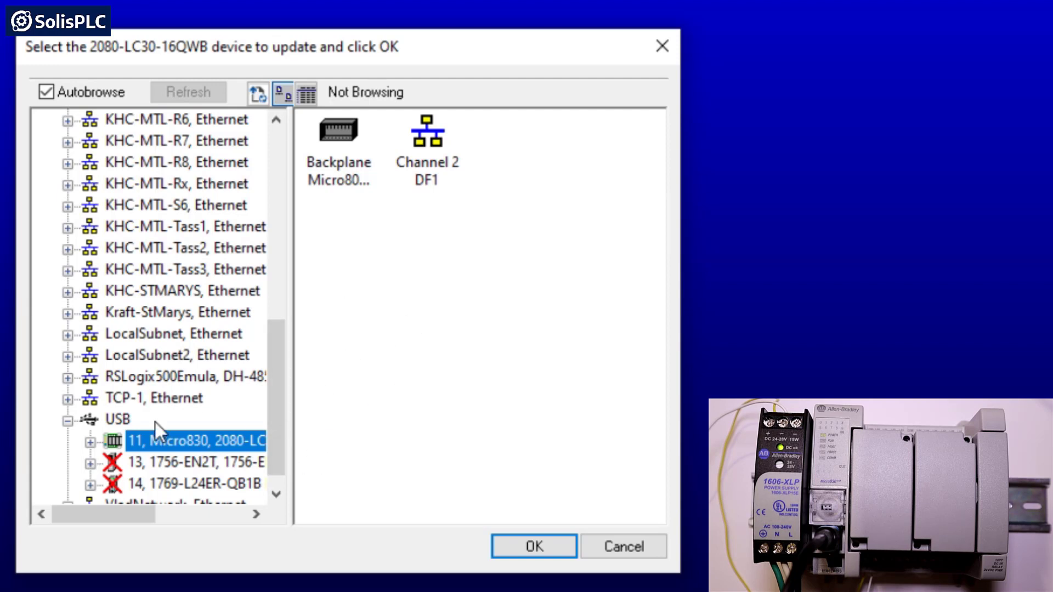
click(521, 545)
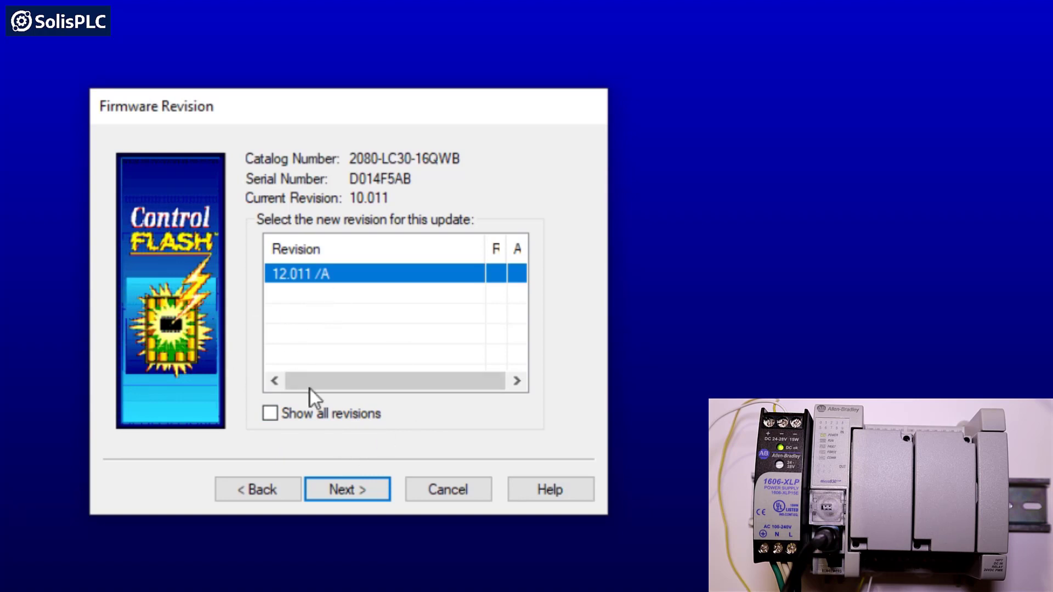
Accept firmware revision 12.011 /A for the controller and start the update, confirming the prompt.
click(367, 491)
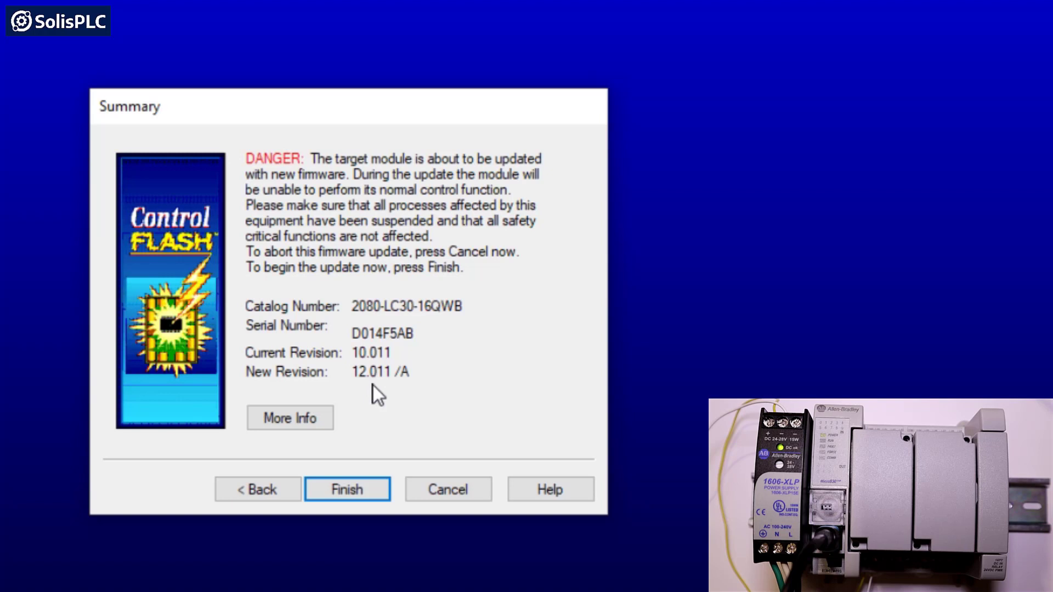
click(339, 484)
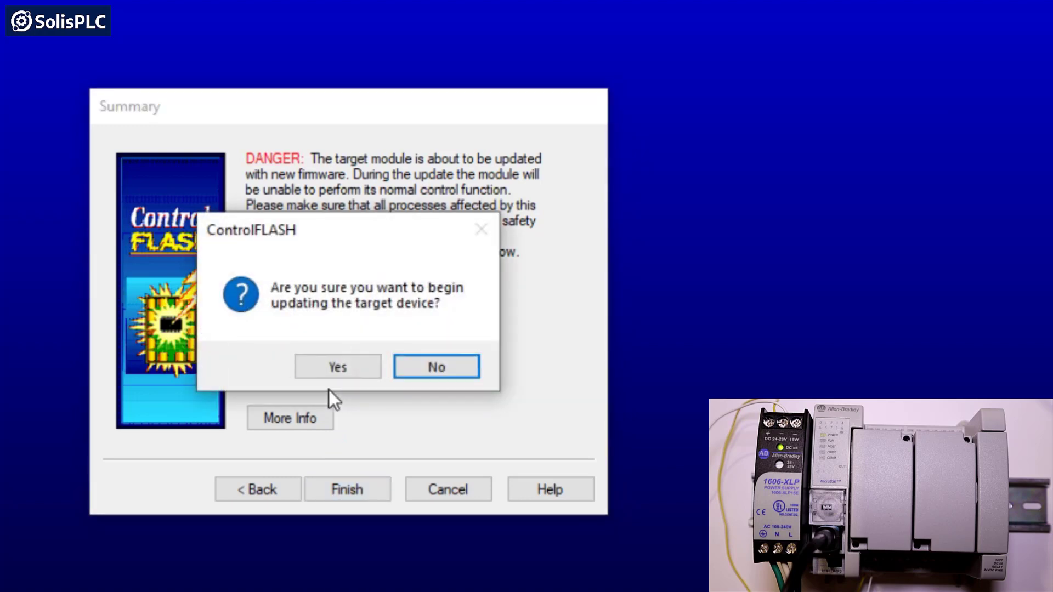
click(329, 359)
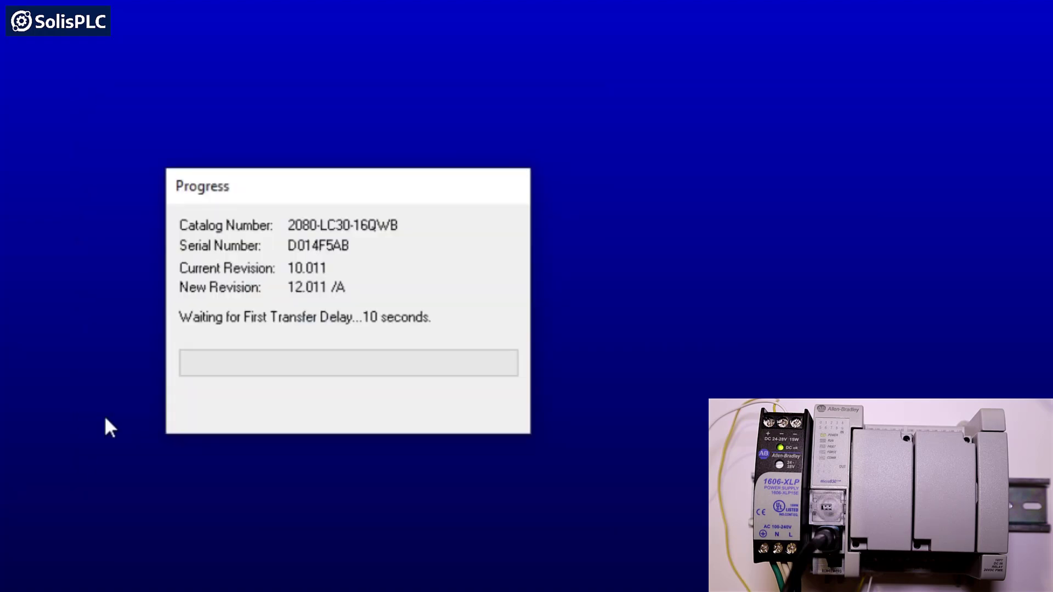
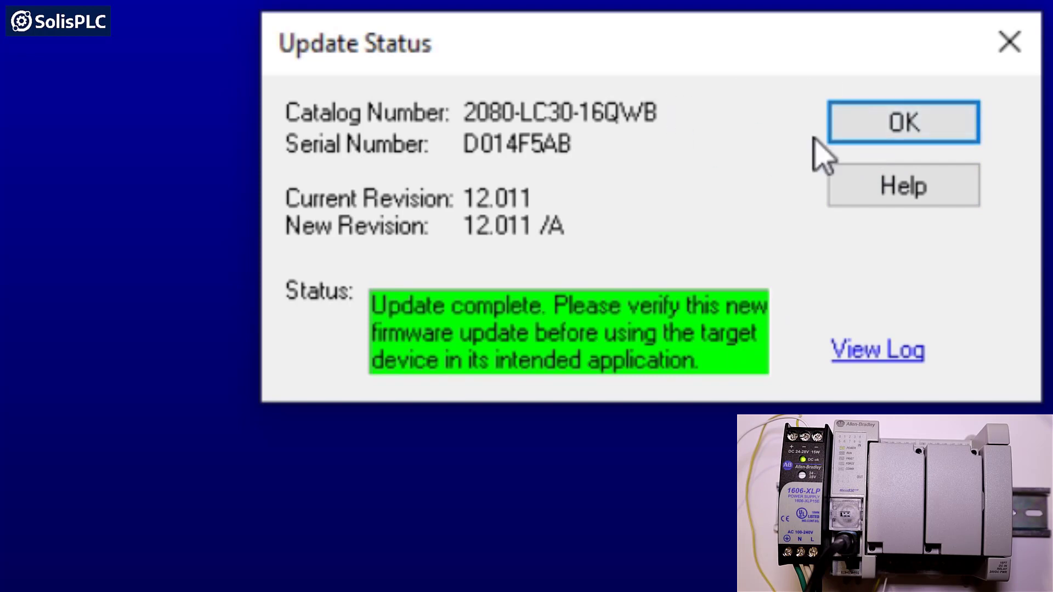
Acknowledge the completed firmware update and exit ControlFLASH.
click(888, 125)
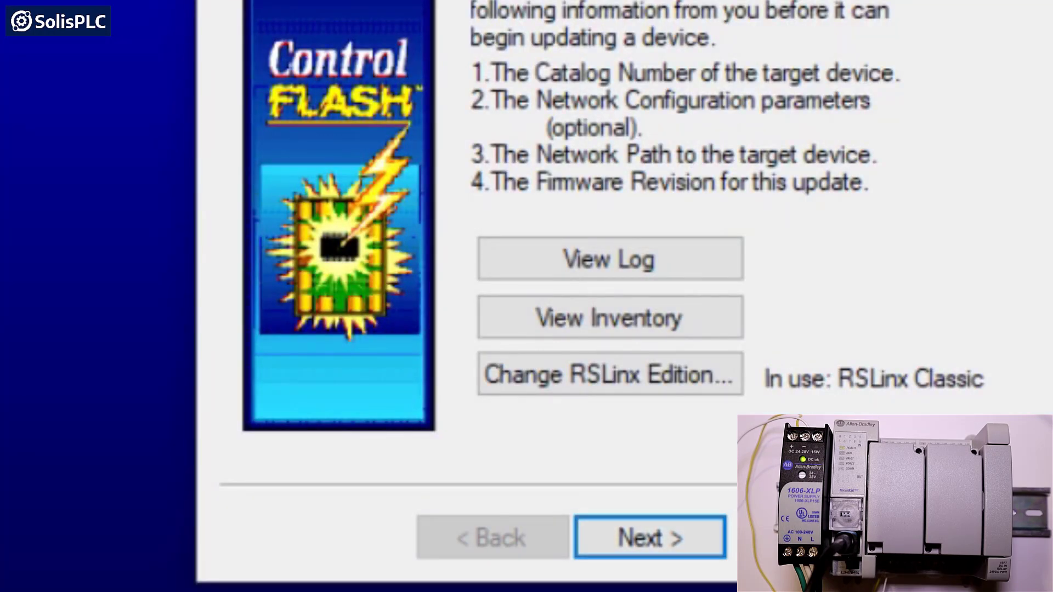
click(812, 538)
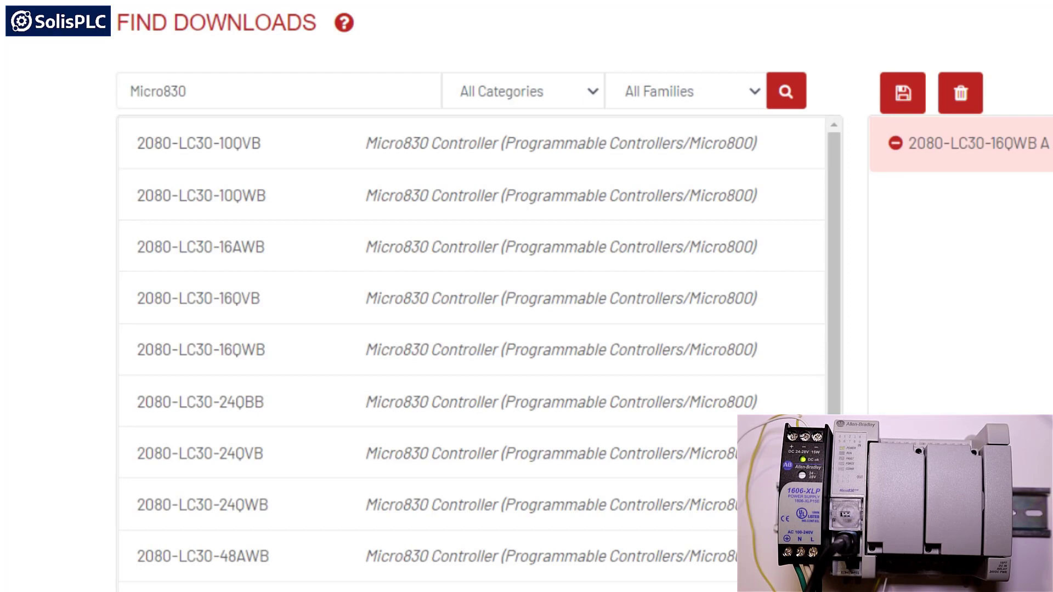
Search the Rockwell downloads for "connected components workbench" in place of the Micro830 search.
click(237, 88)
double_click(181, 91)
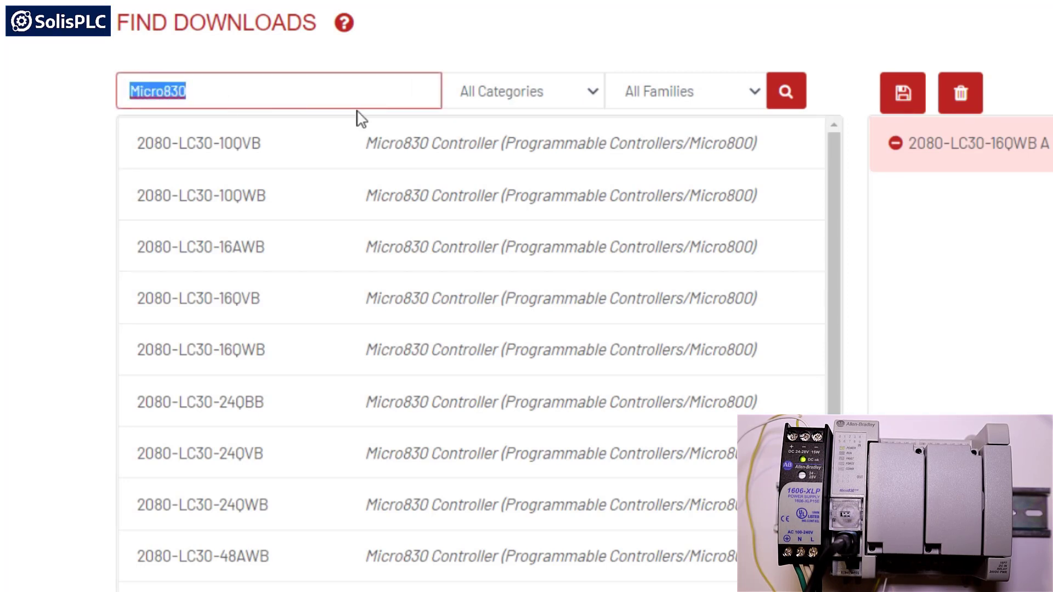
key(BackSpace)
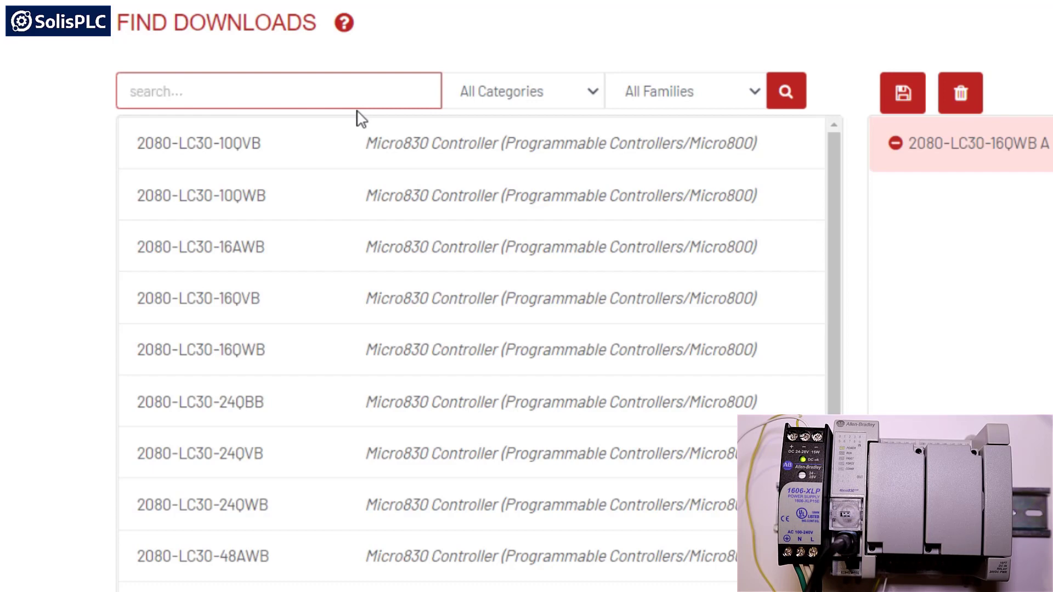
text(connecte)
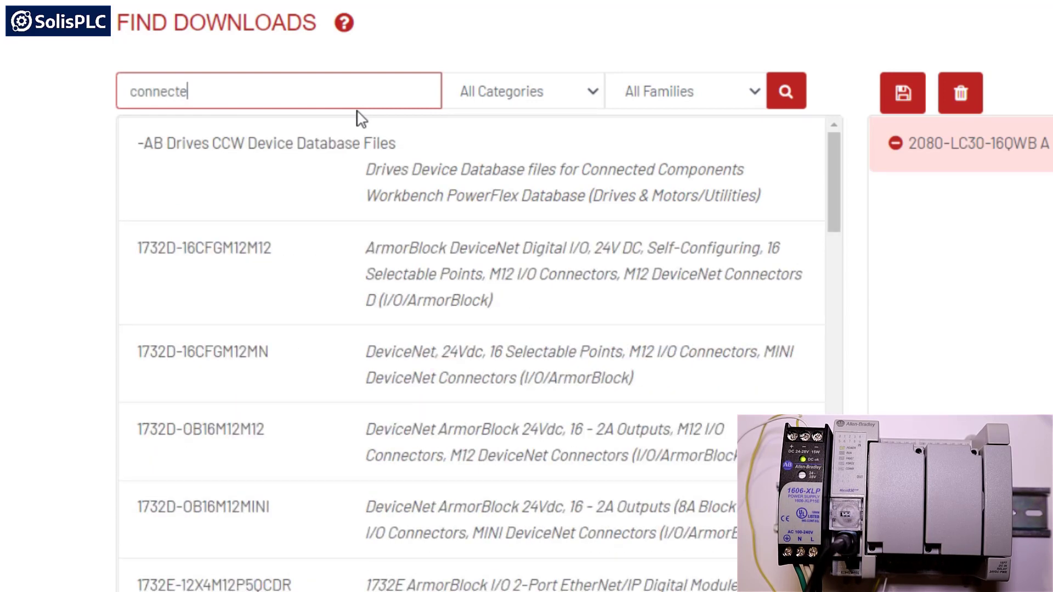
text(d component)
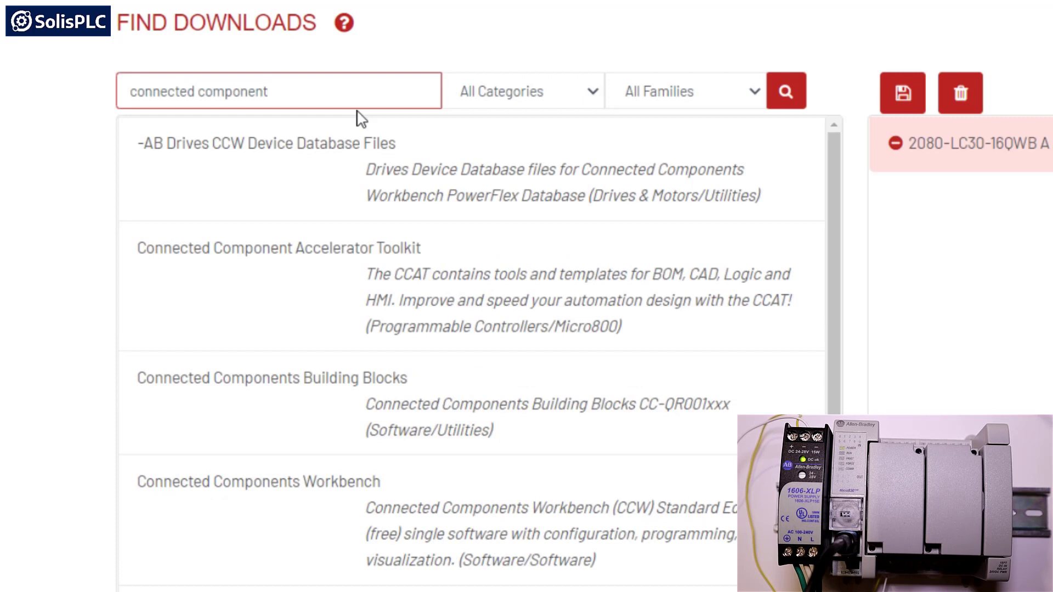
text(s )
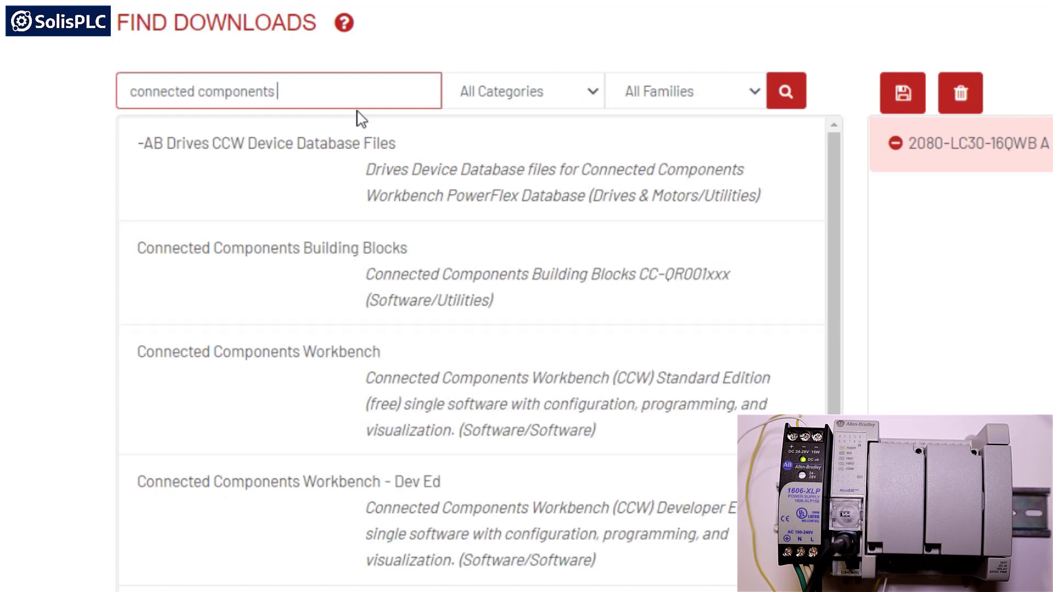
text(workbench)
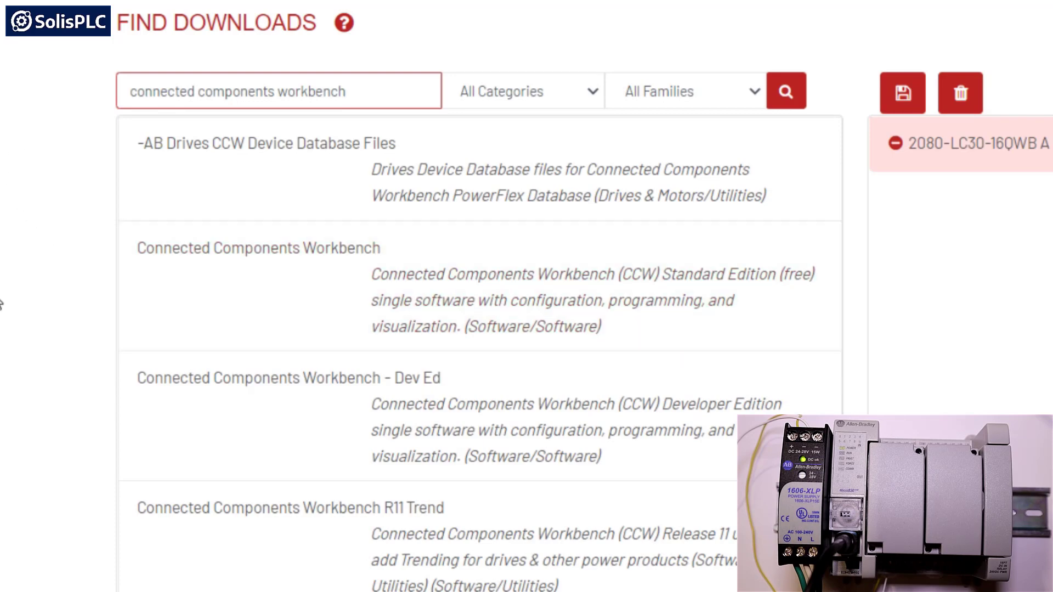
scroll(2, 305, down, 2)
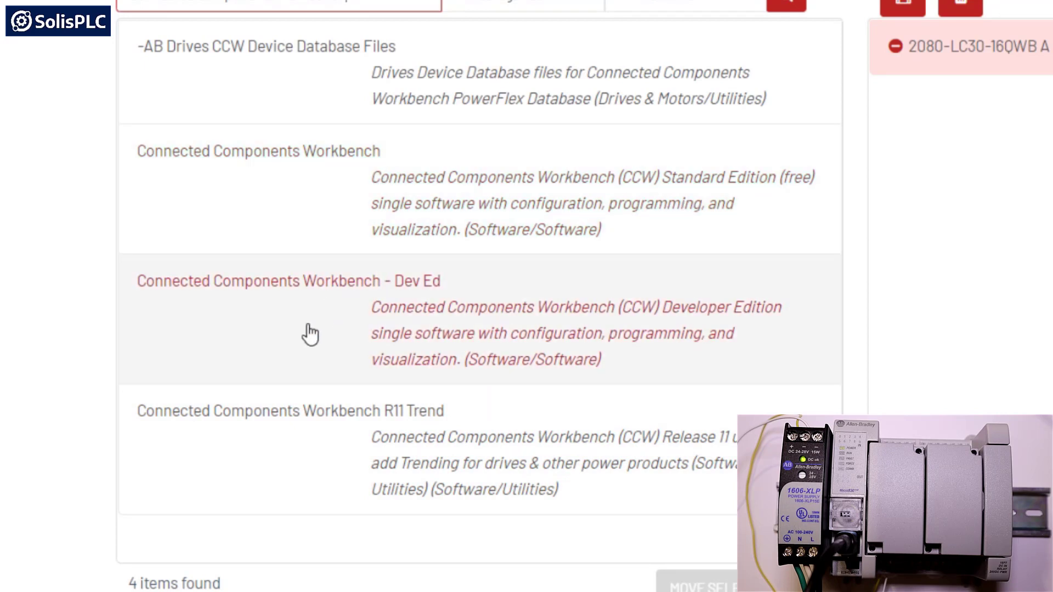
Choose version 12.00.00 of Connected Components Workbench and mark the free Standard Multiple Languages Edition v12.00.00 for download.
click(498, 186)
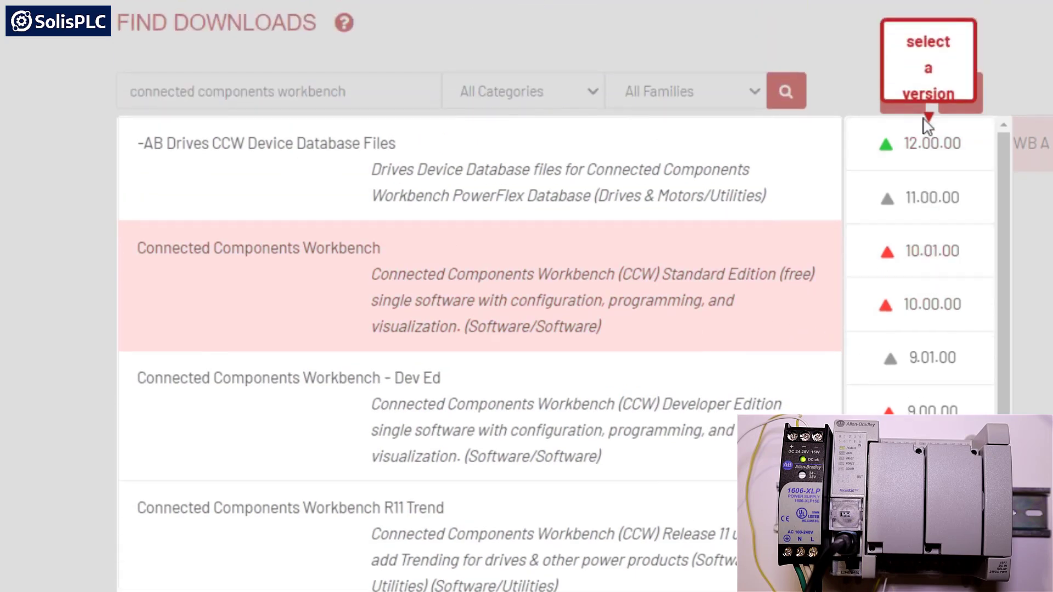
click(925, 155)
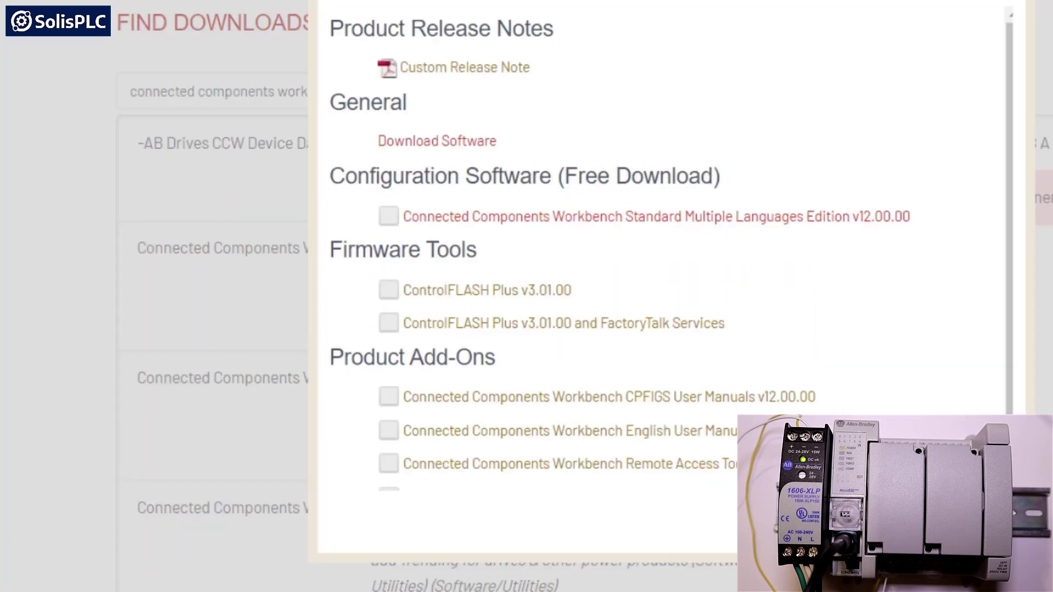
scroll(598, 219, down, 5)
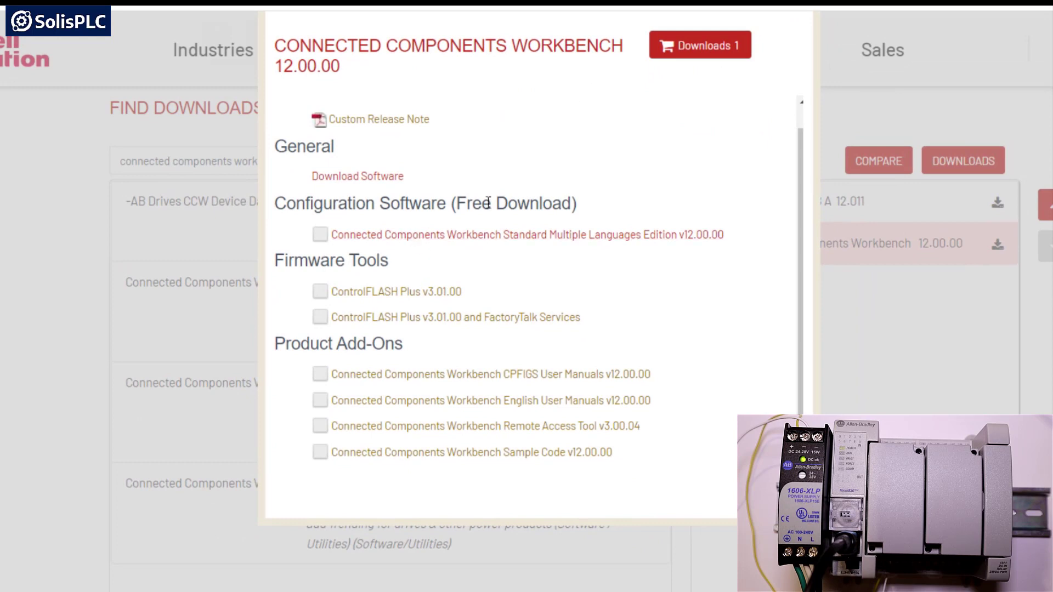
drag(451, 204, 582, 206)
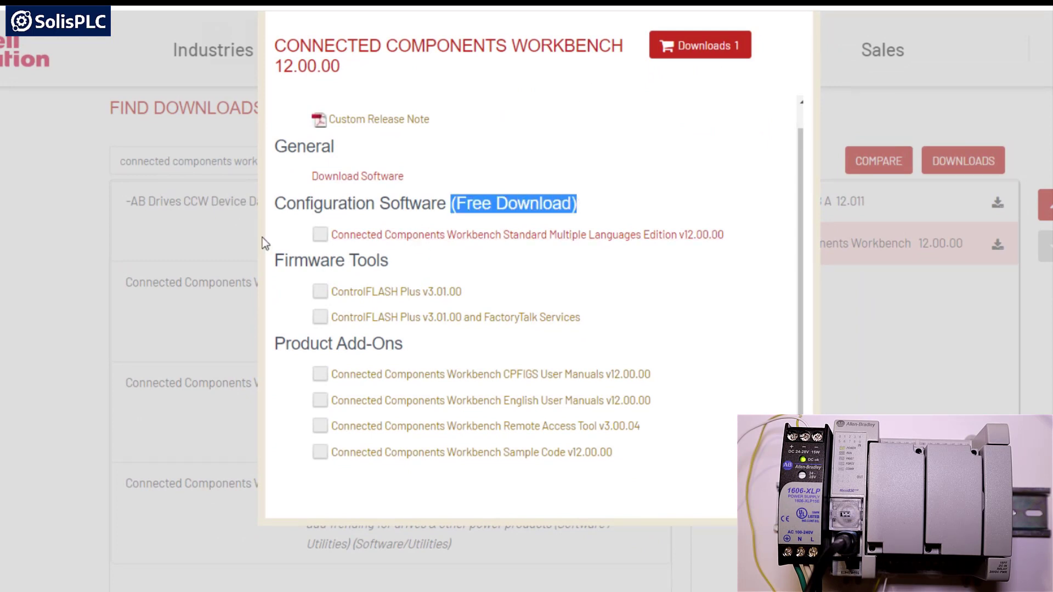
click(320, 235)
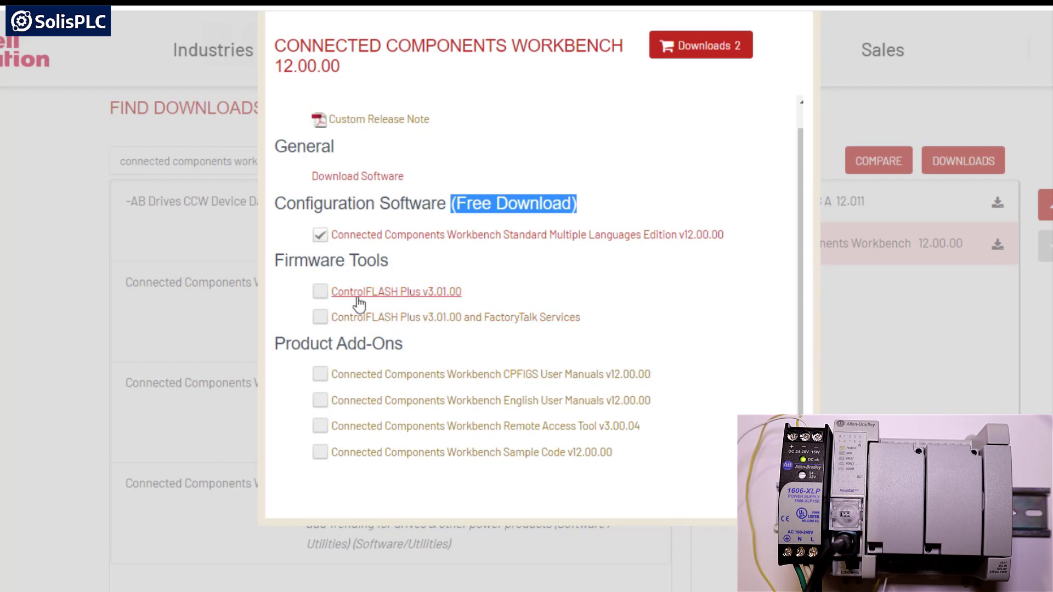
scroll(604, 245, up, 1)
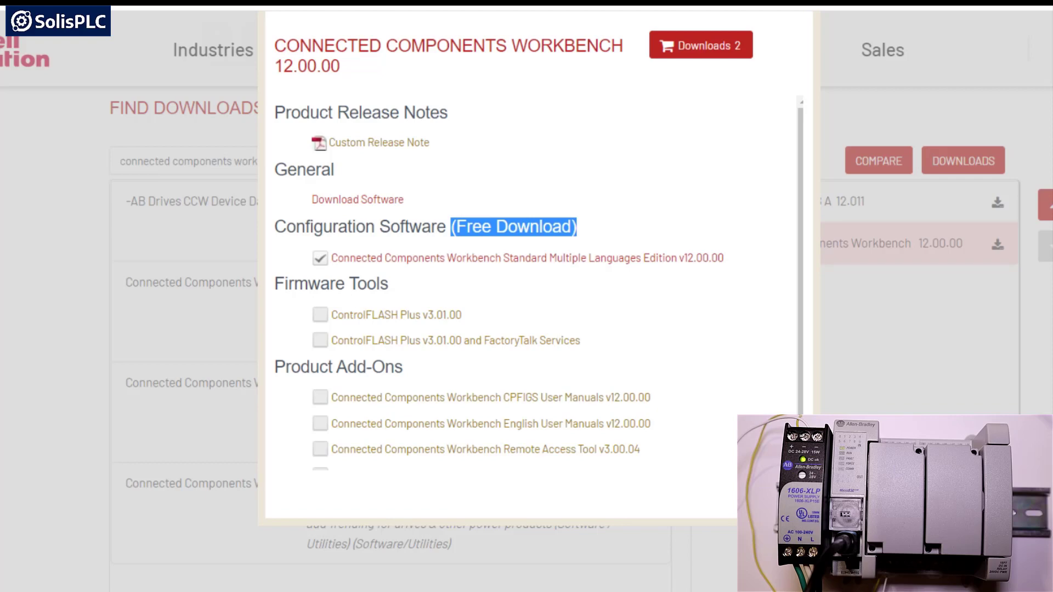
key(Escape)
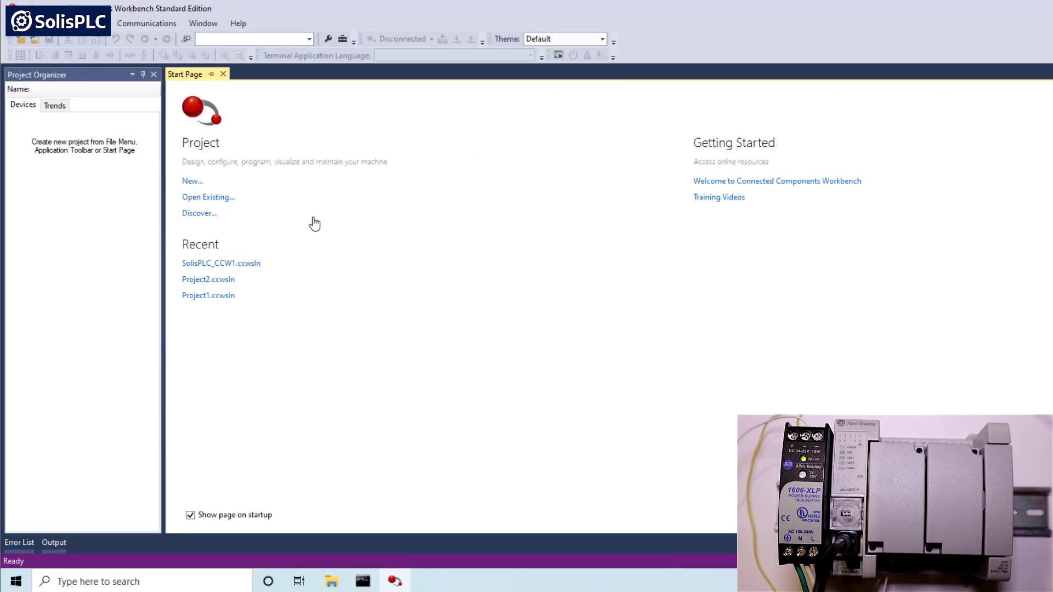
Switch to Connected Components Workbench and create a project named Project4 with Add Device on Create enabled.
click(189, 185)
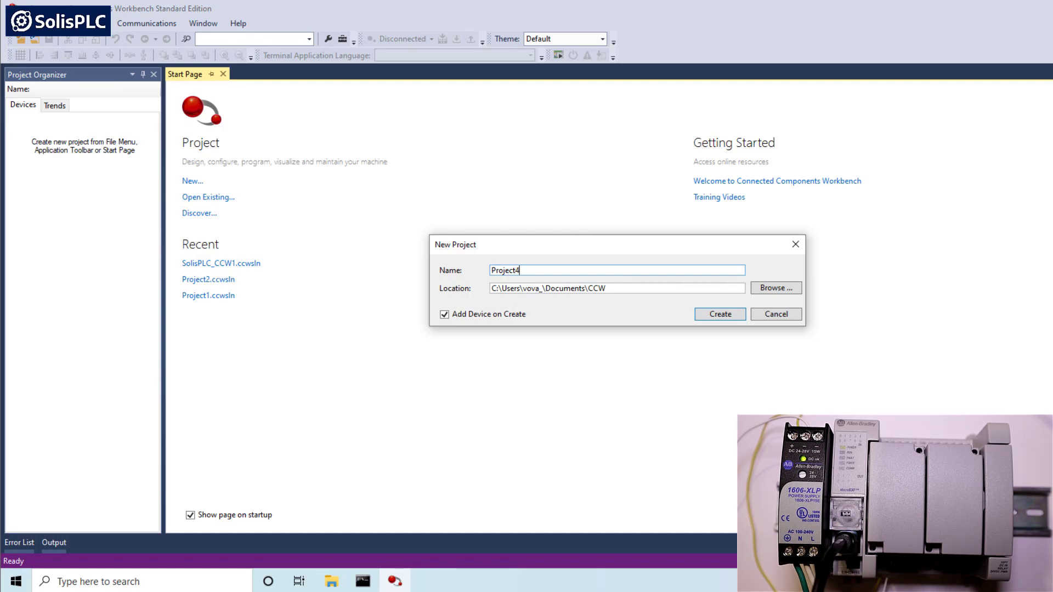
click(711, 317)
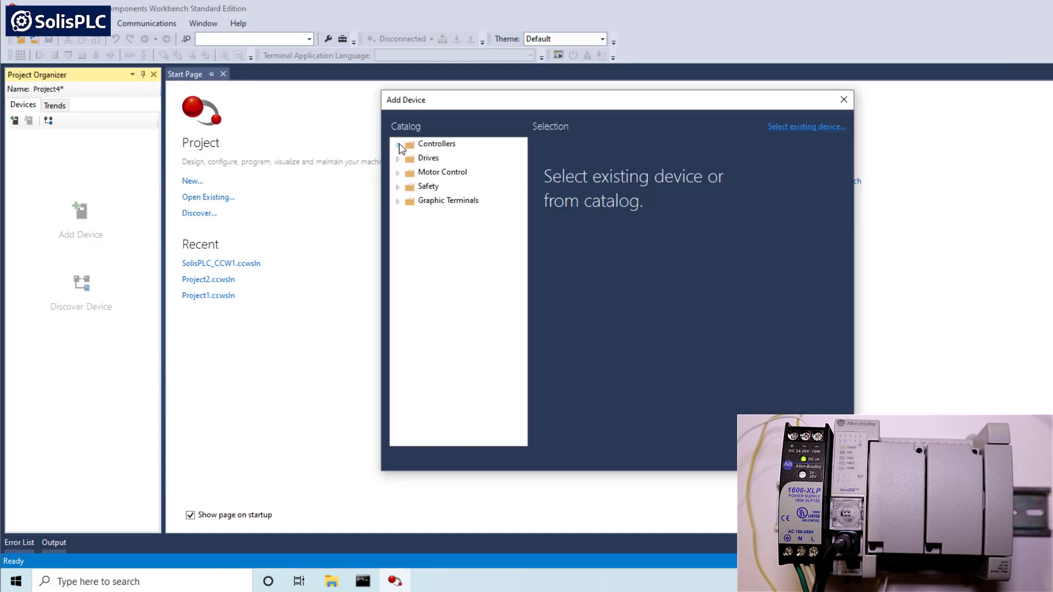
Add the Micro830 controller 2080-LC30-16QWB, version 12, to the project as its device.
click(399, 145)
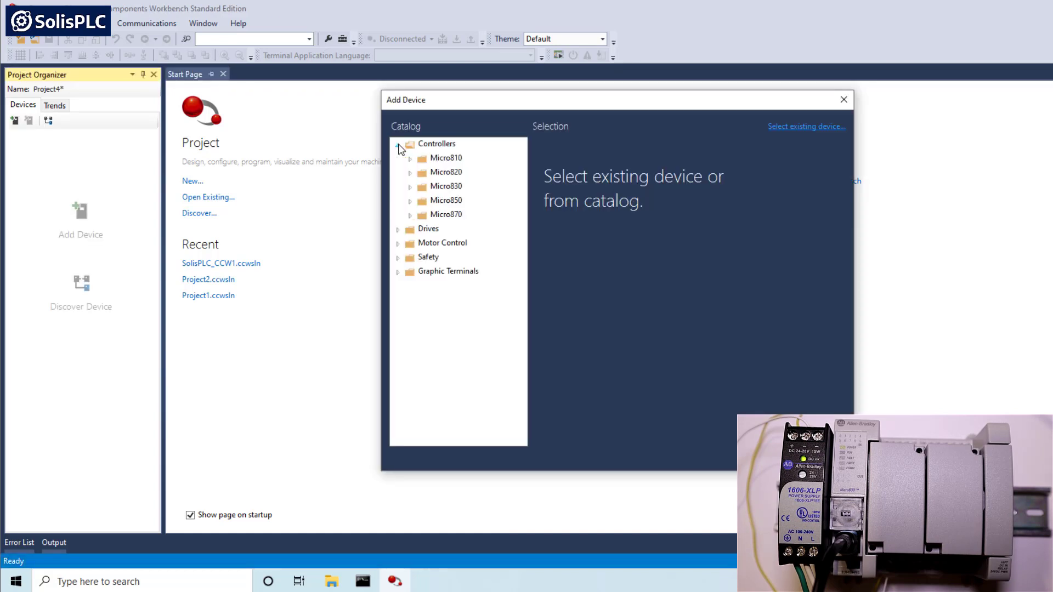
click(410, 187)
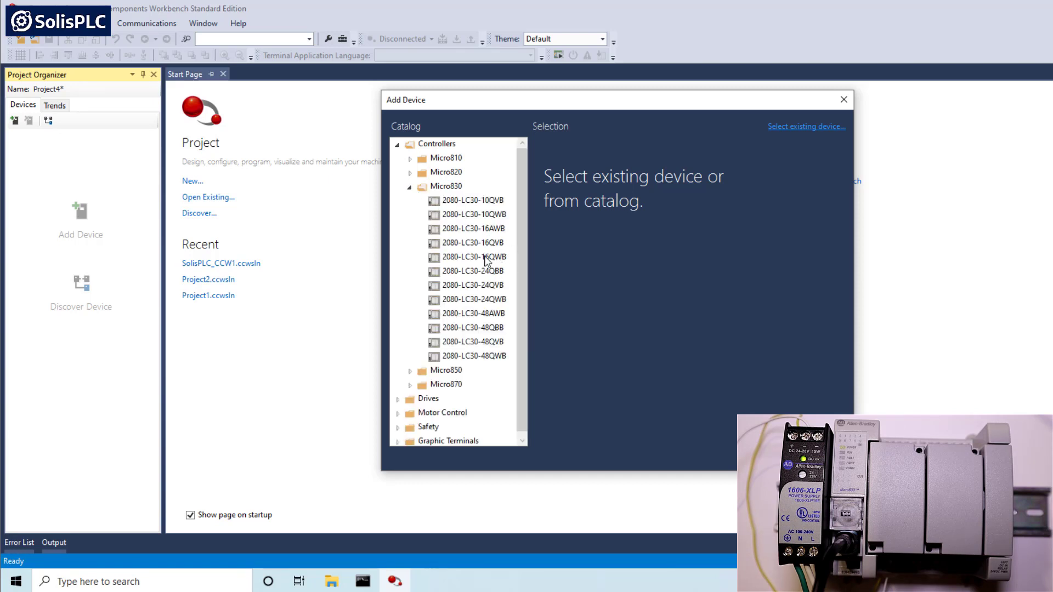
click(504, 262)
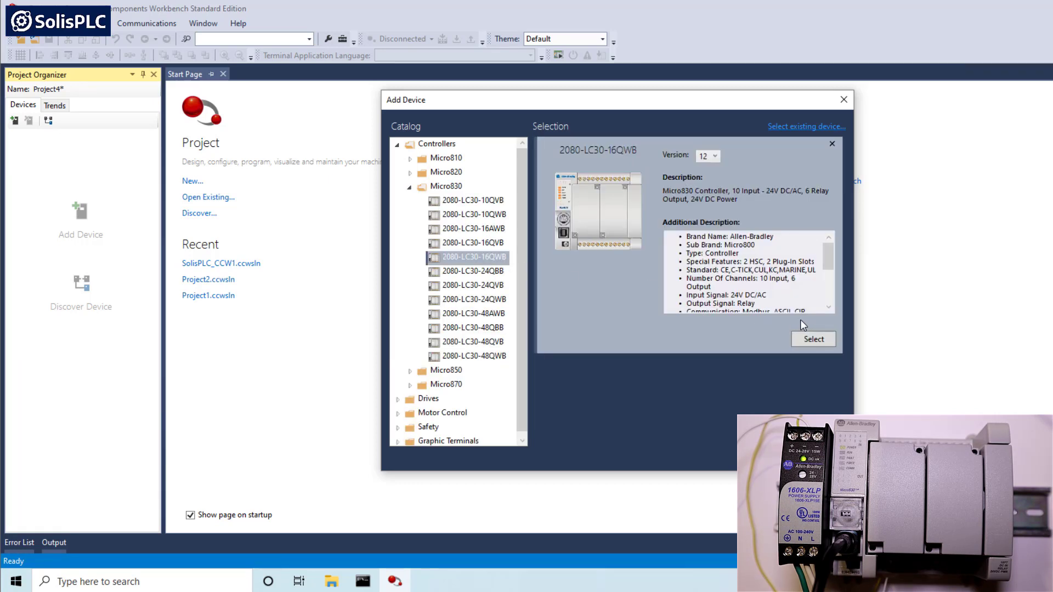
click(703, 158)
click(707, 169)
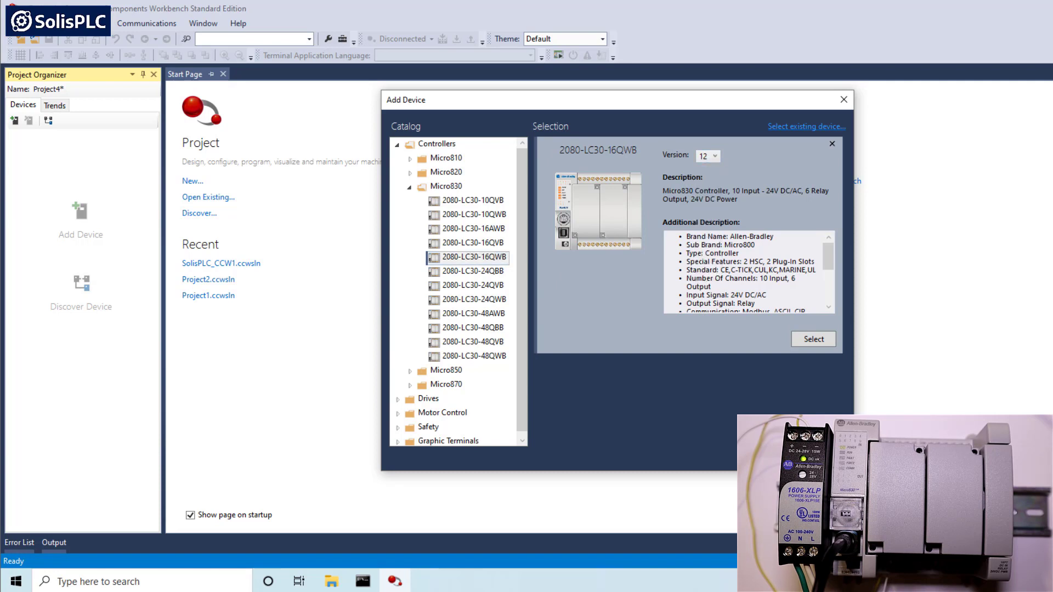
click(813, 340)
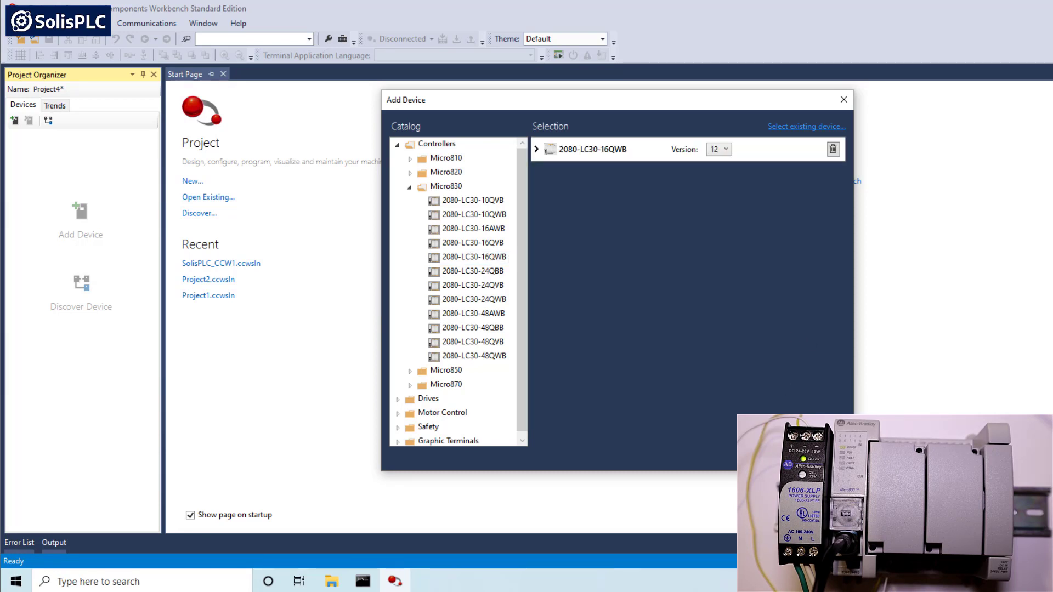
click(782, 457)
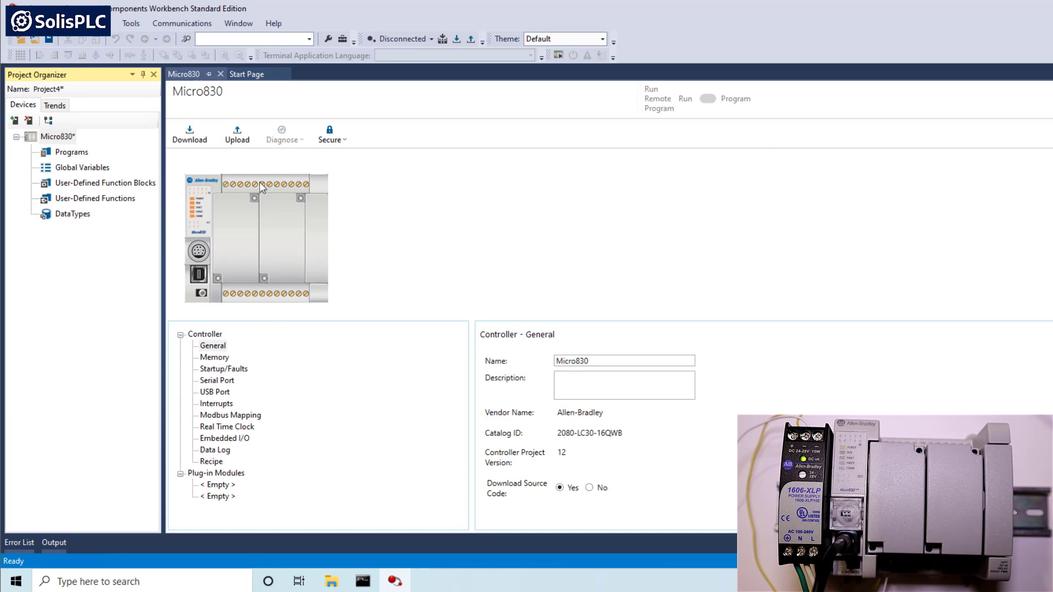
Examine which module types can be assigned to the controller's two empty plug-in slots.
click(214, 485)
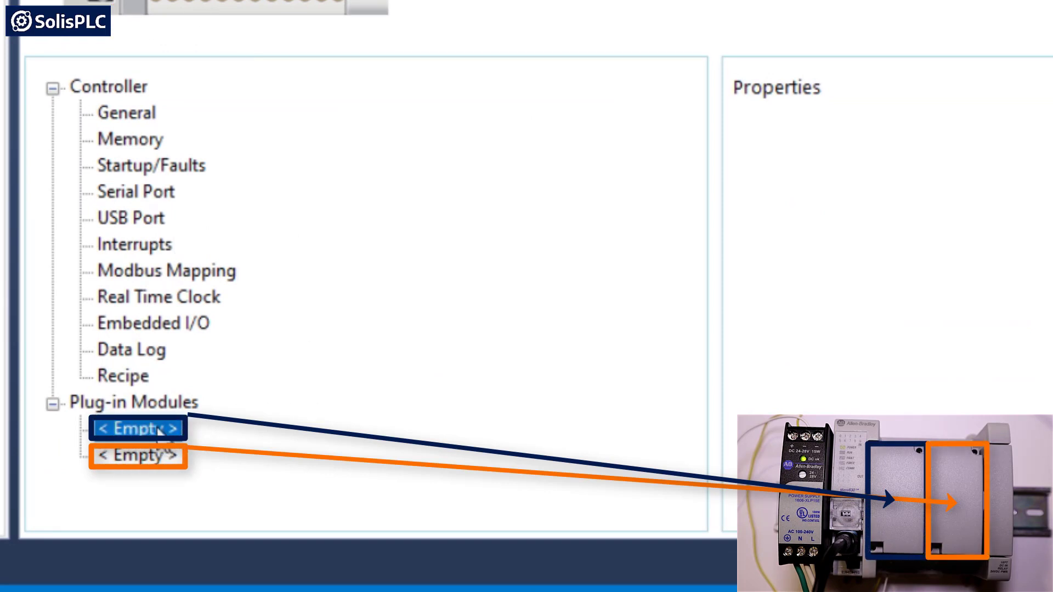
right_click(158, 431)
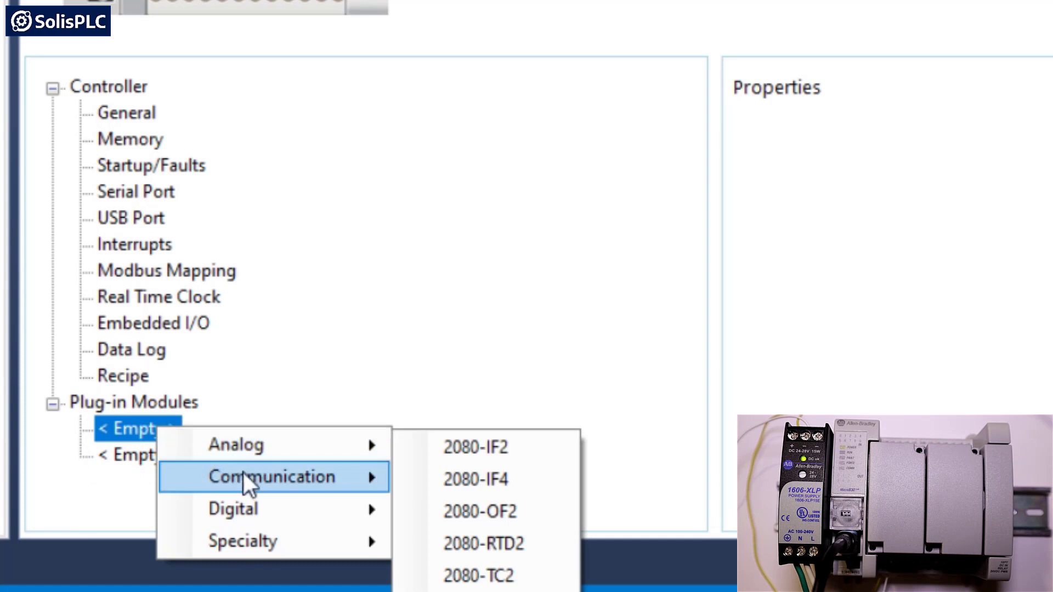
mouse_move(247, 485)
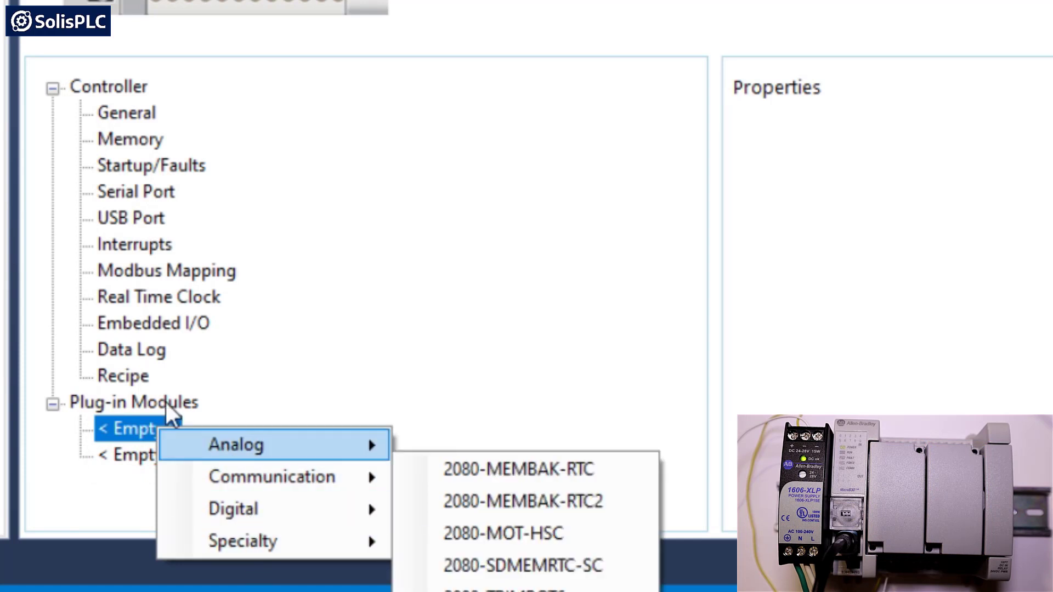
click(122, 460)
click(142, 457)
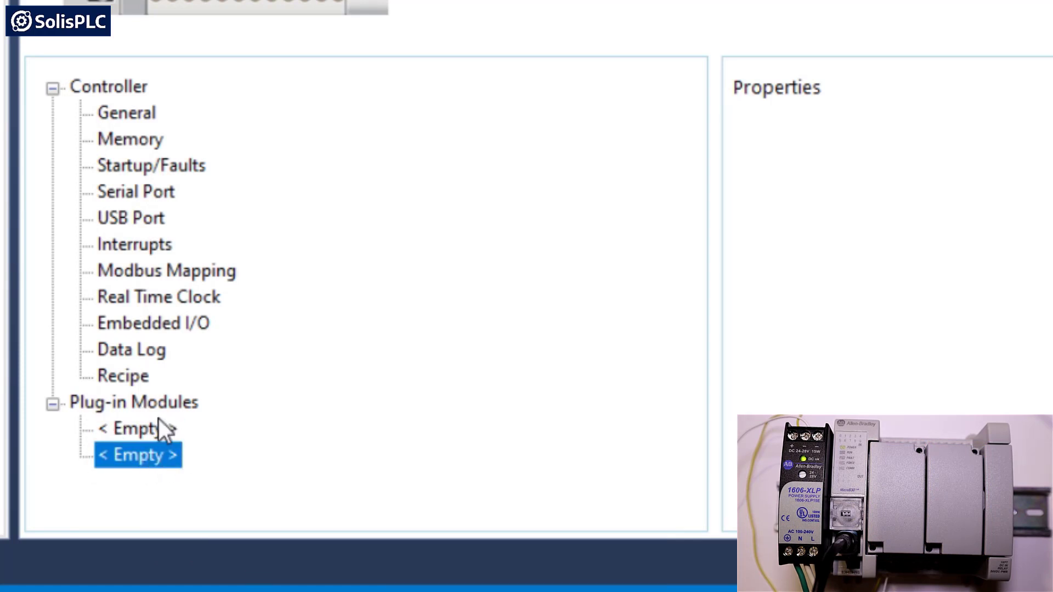
Review the controller's Startup/Faults, Serial Port, Real Time Clock, Embedded I/O, Data Log and Recipe settings.
click(136, 164)
click(142, 192)
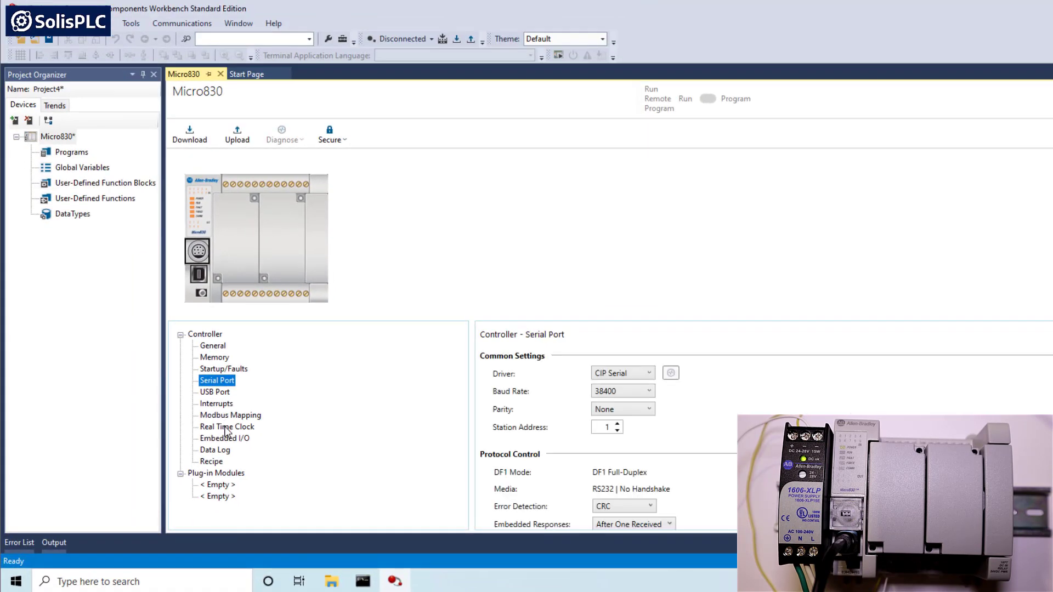
click(226, 428)
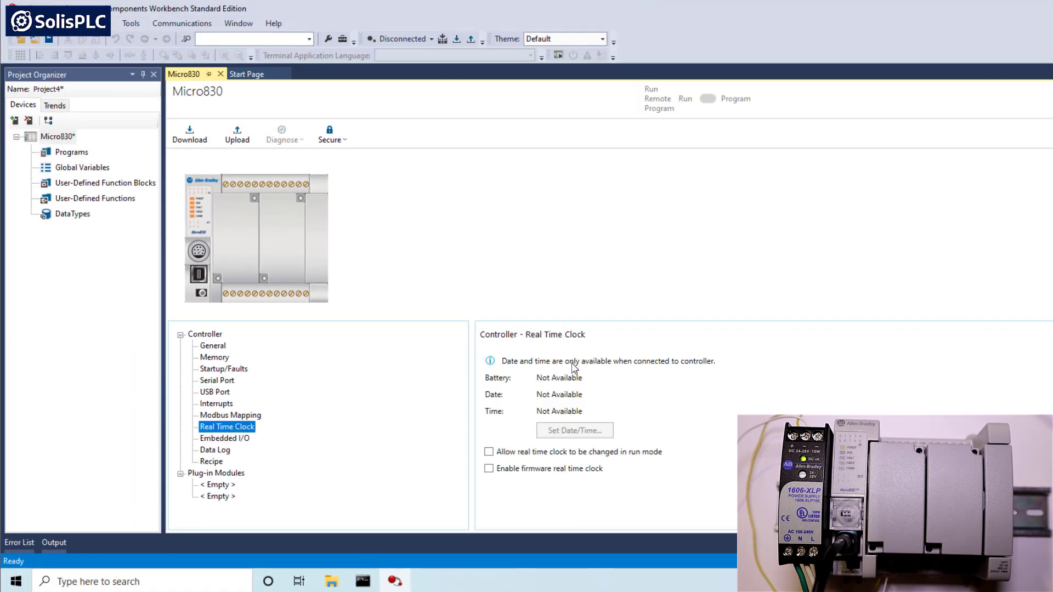
click(227, 439)
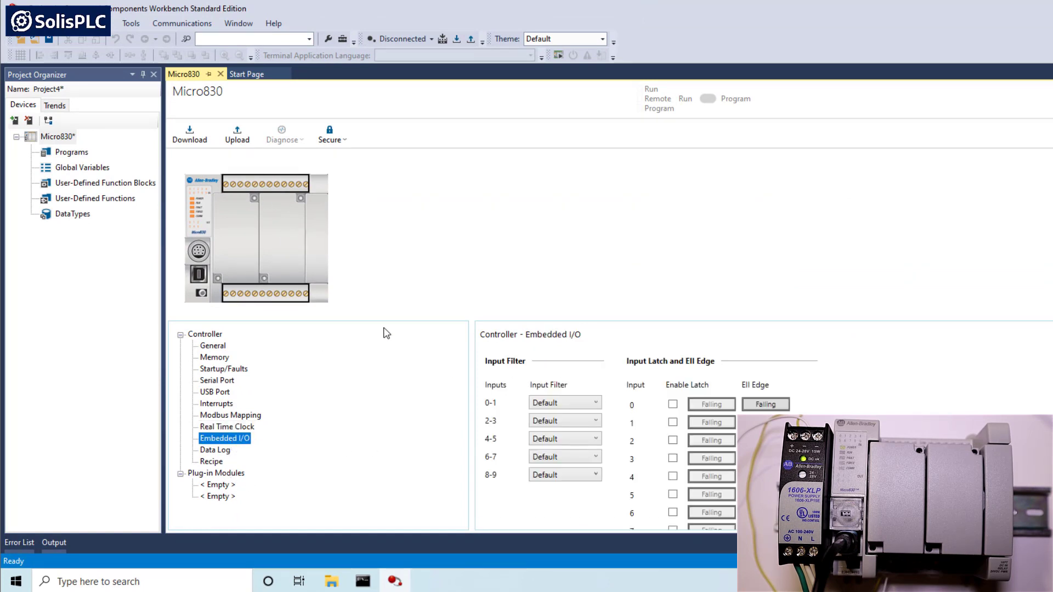
scroll(583, 419, down, 3)
scroll(755, 392, up, 3)
click(208, 451)
click(209, 462)
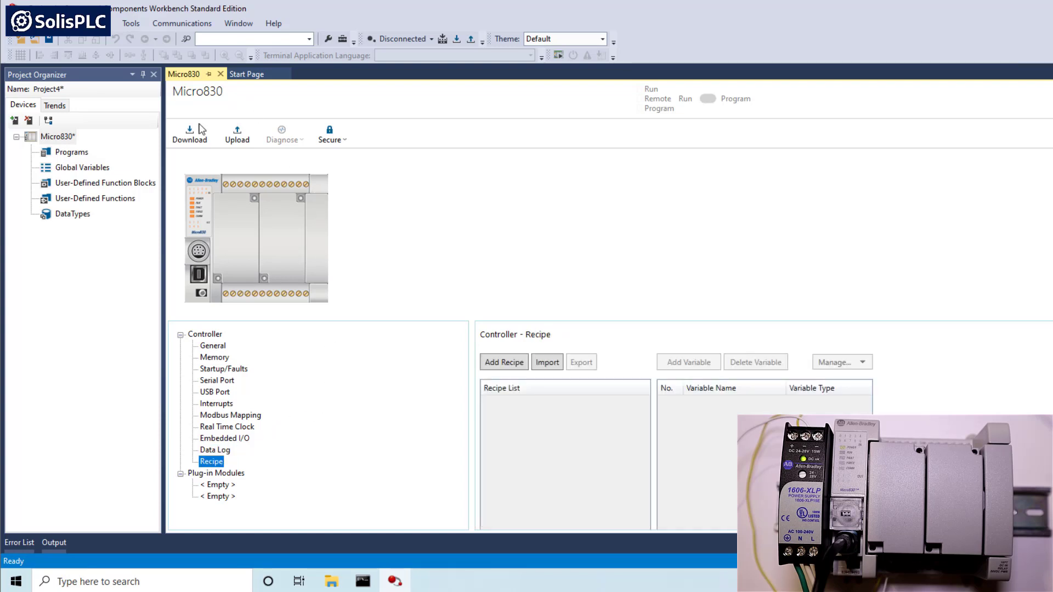
Add a ladder diagram program to the Micro830 project and open it for editing.
click(76, 154)
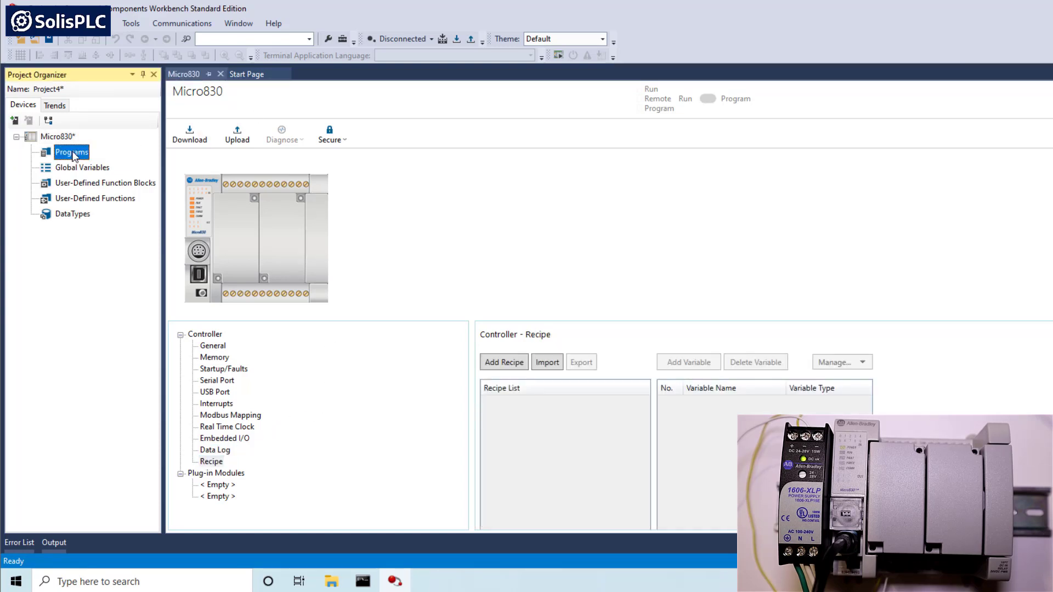
right_click(73, 158)
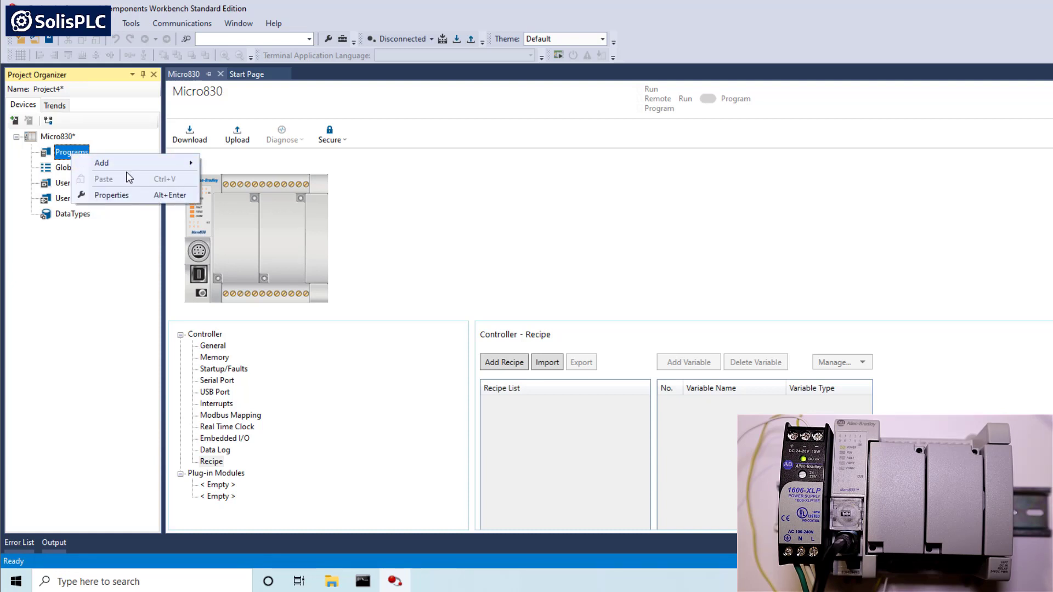
mouse_move(131, 173)
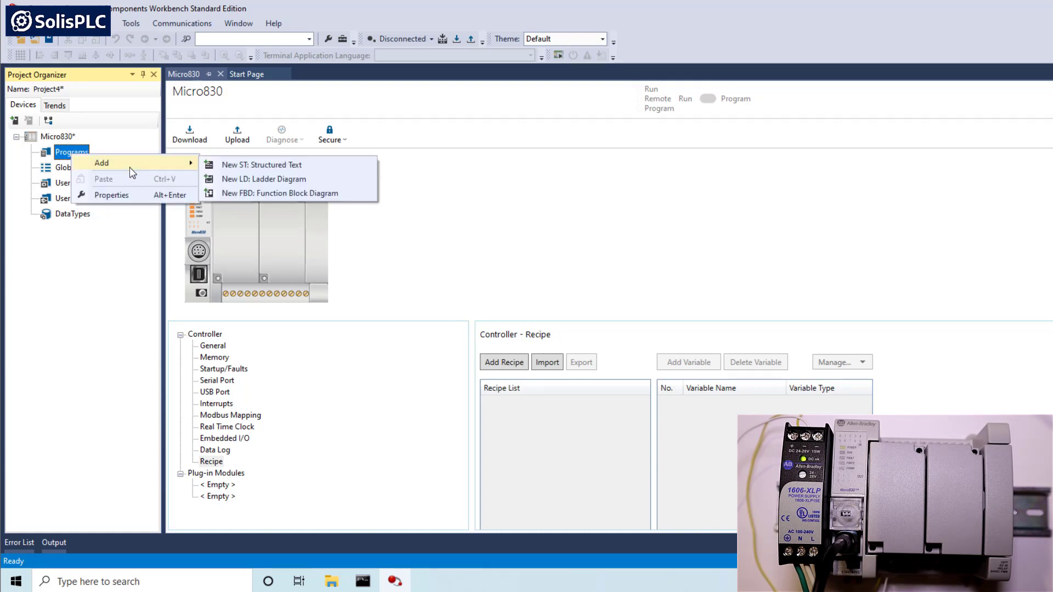
click(236, 179)
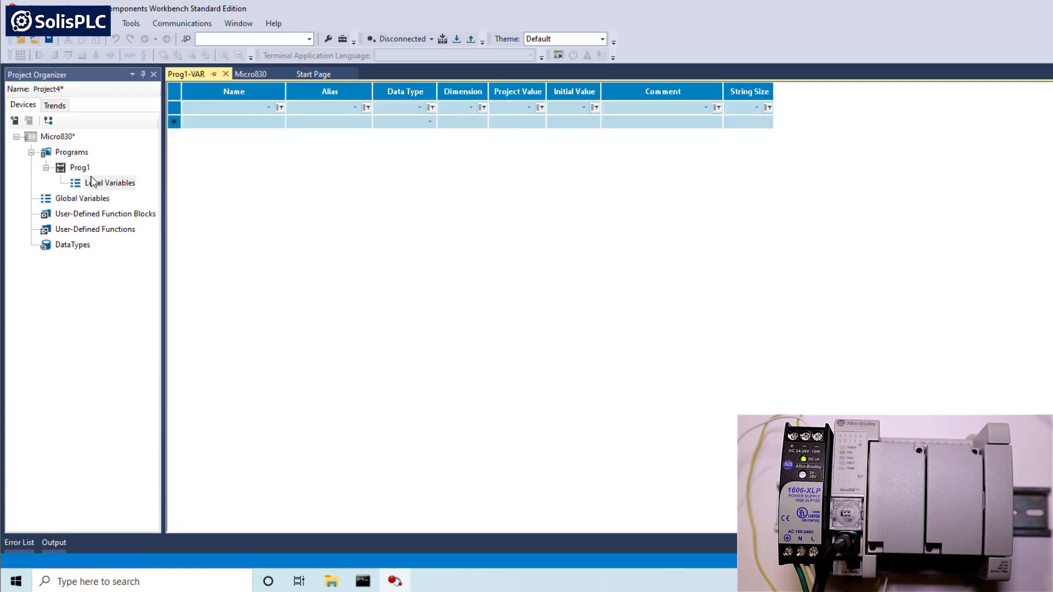
click(80, 170)
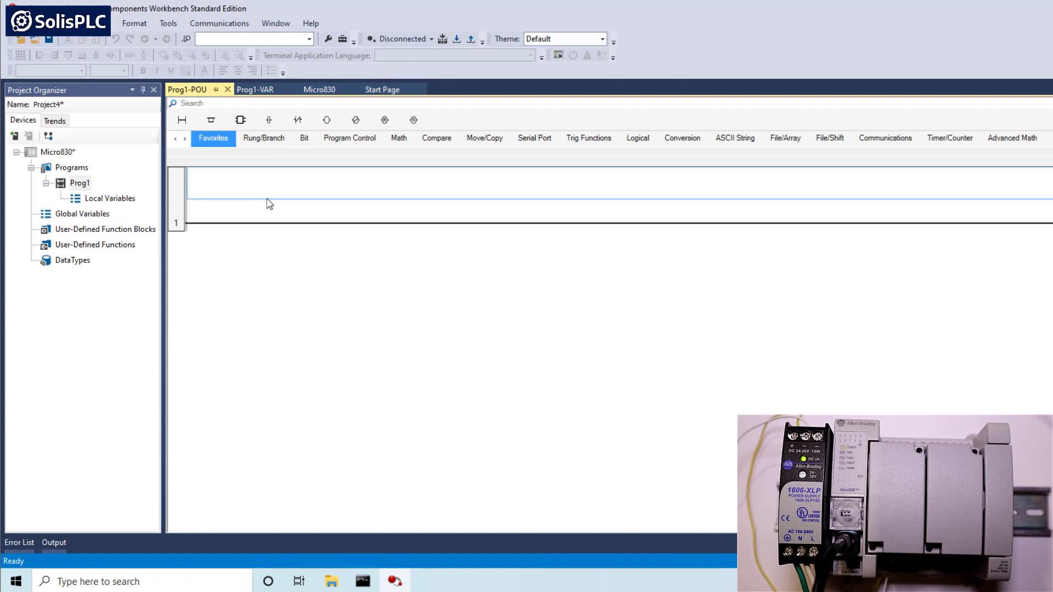
Place a direct contact on rung 1 and browse the variables available for it without assigning one.
click(300, 242)
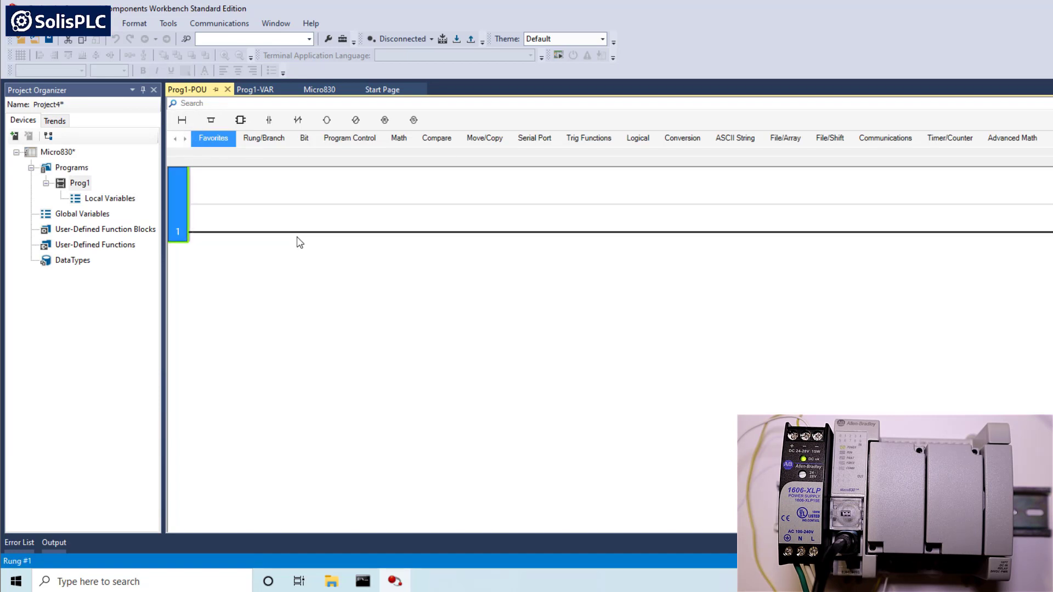
drag(269, 120, 199, 218)
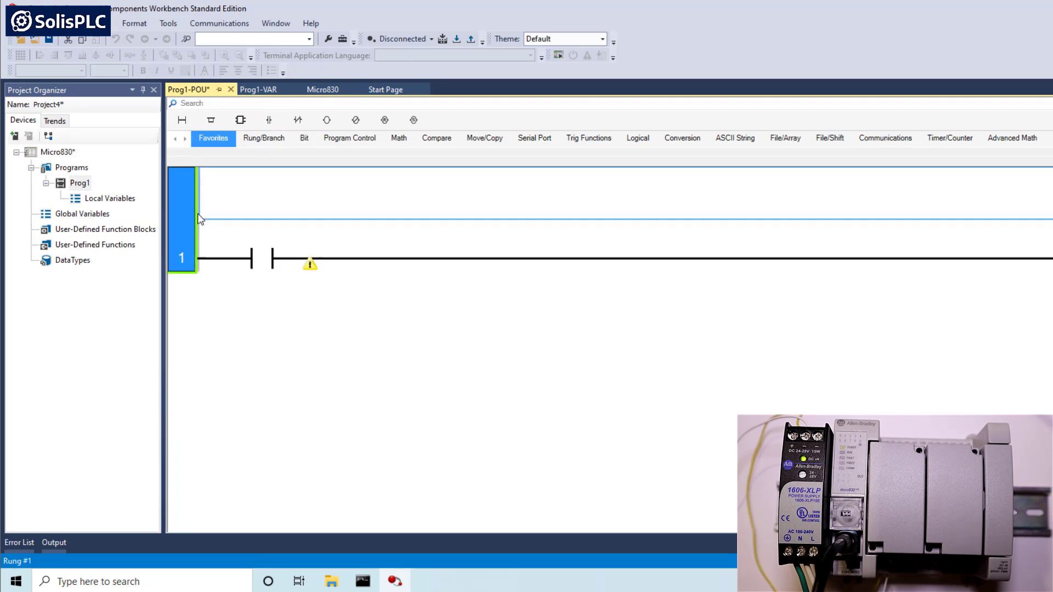
double_click(272, 259)
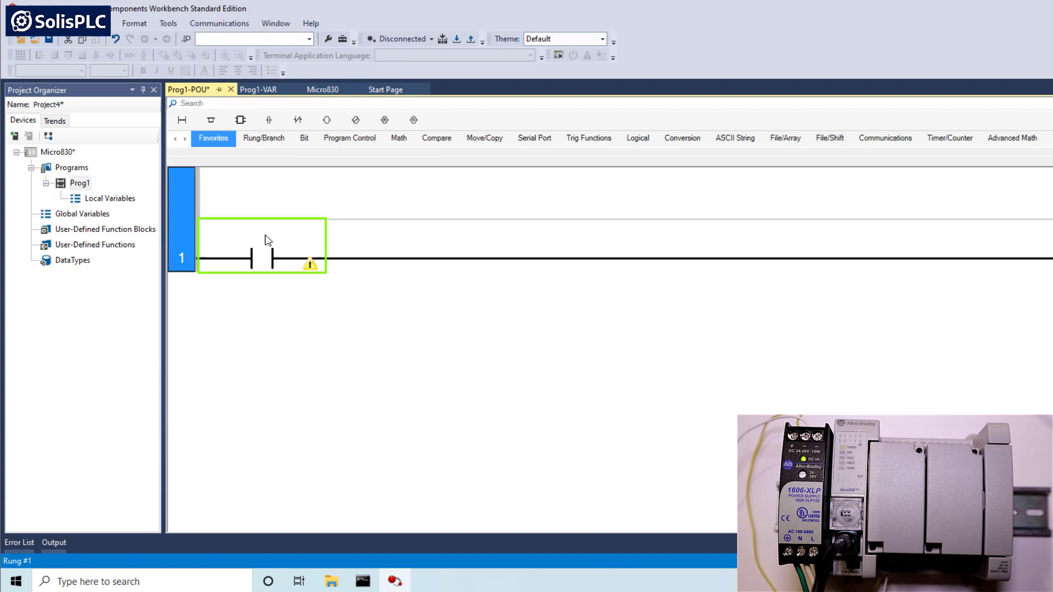
scroll(331, 277, down, 10)
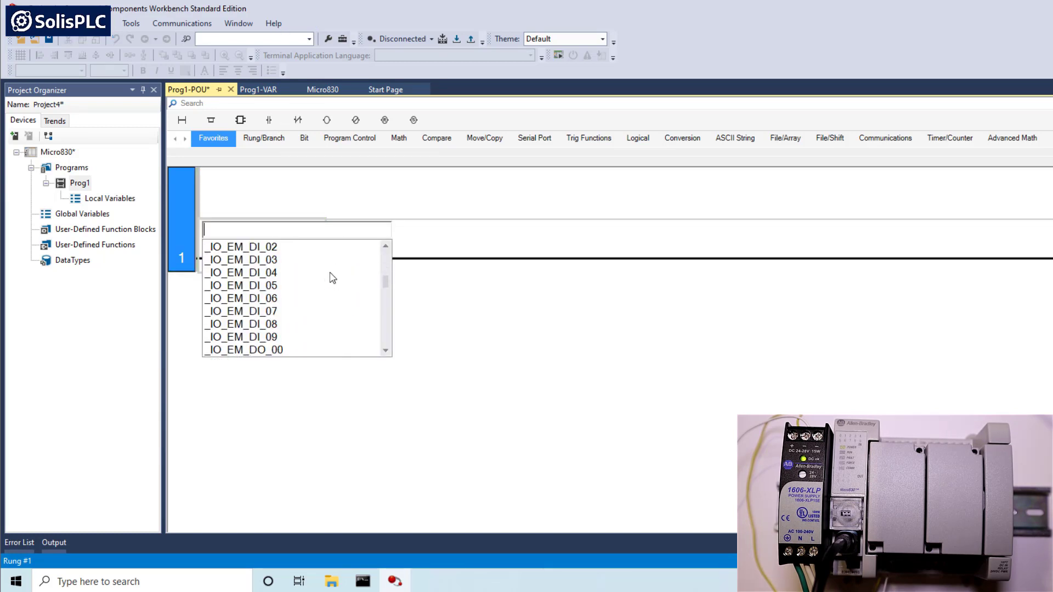
click(365, 198)
click(284, 255)
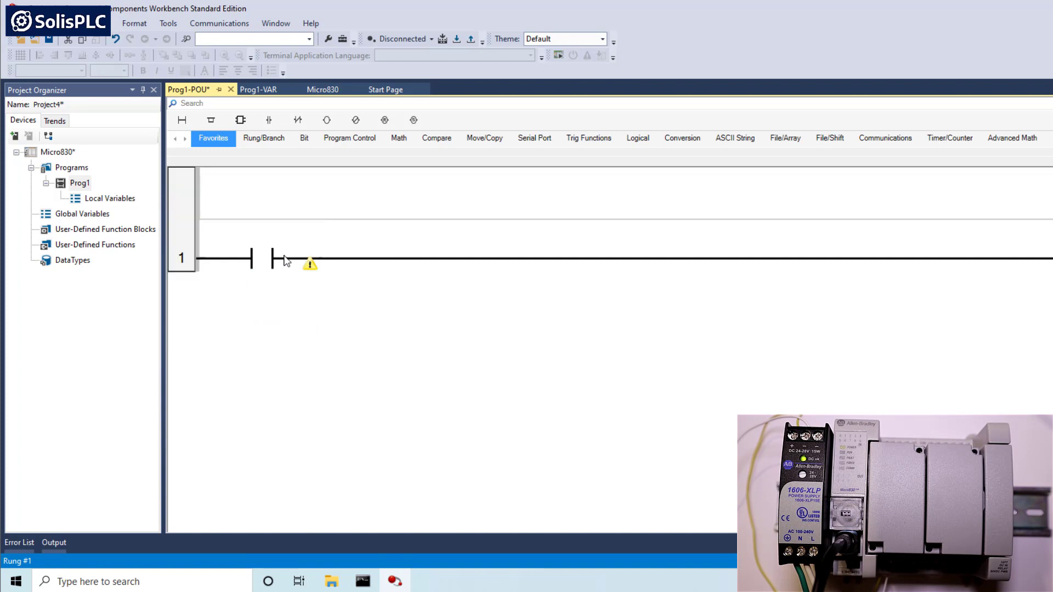
Add a direct coil assigned to _IO_EM_DO_00 on rung 1 and delete the unassigned contact.
click(183, 247)
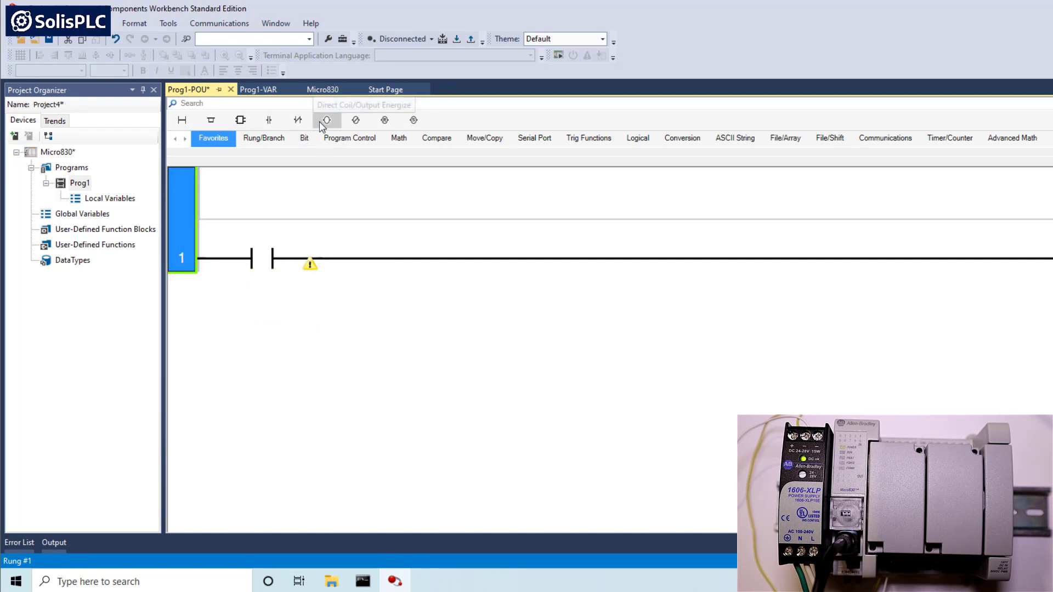
double_click(1008, 263)
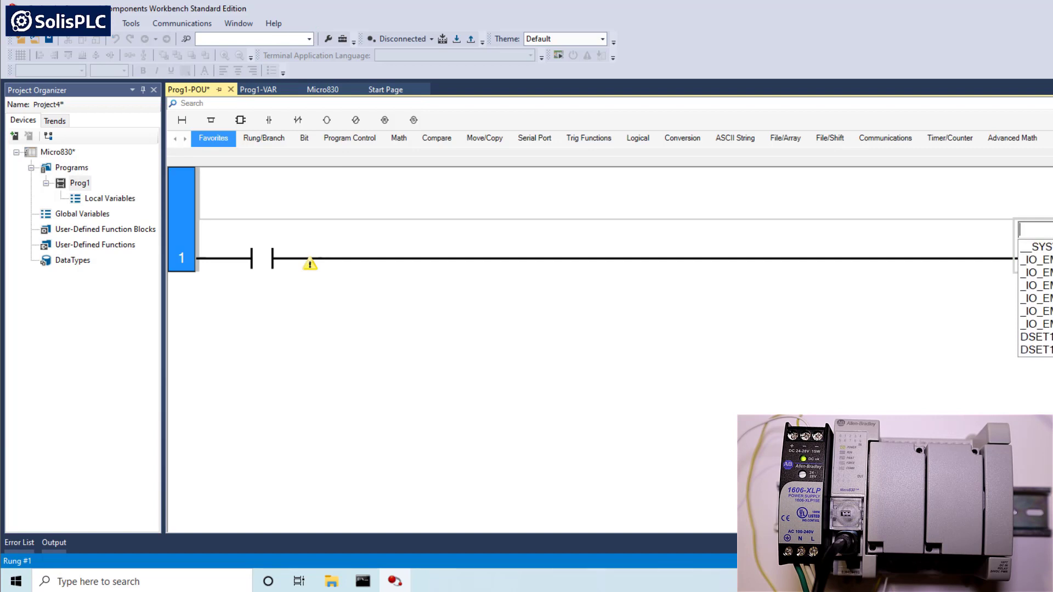
click(1036, 260)
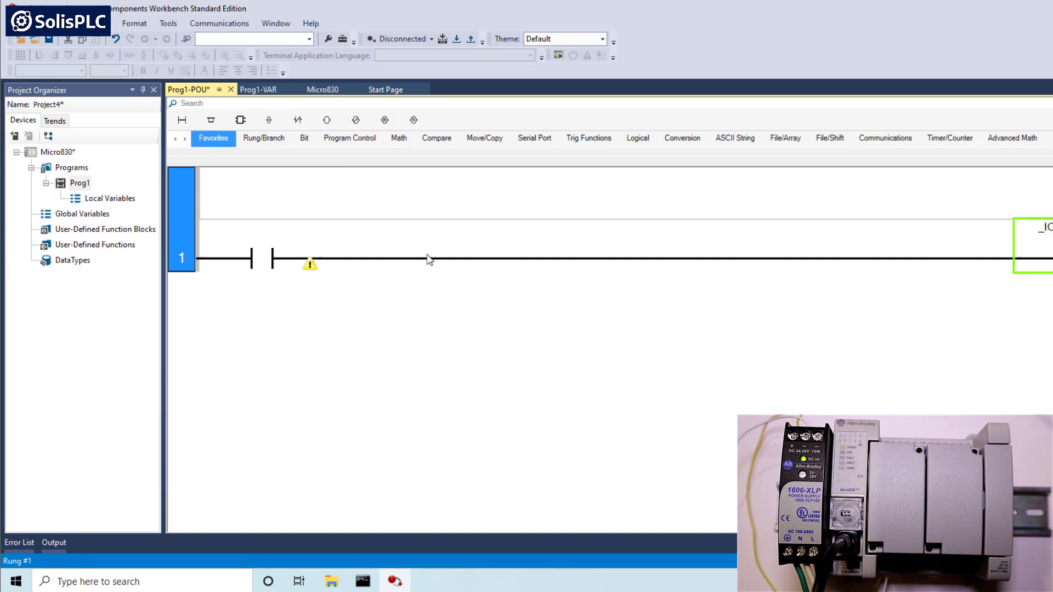
click(268, 254)
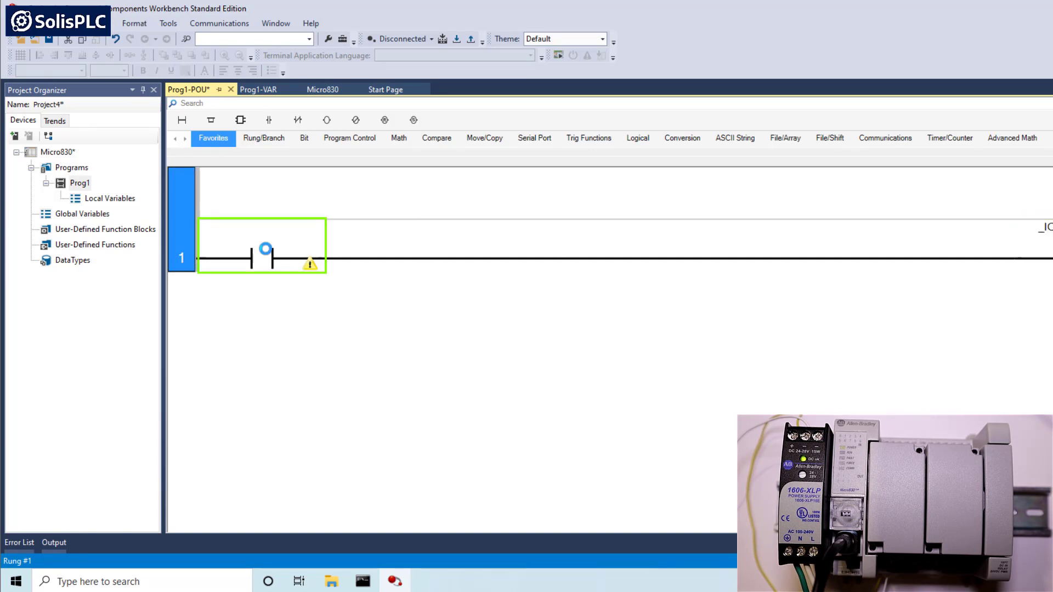
key(Delete)
Add a second rung below rung 1 with a direct coil assigned to _IO_EM_DO_03.
click(182, 242)
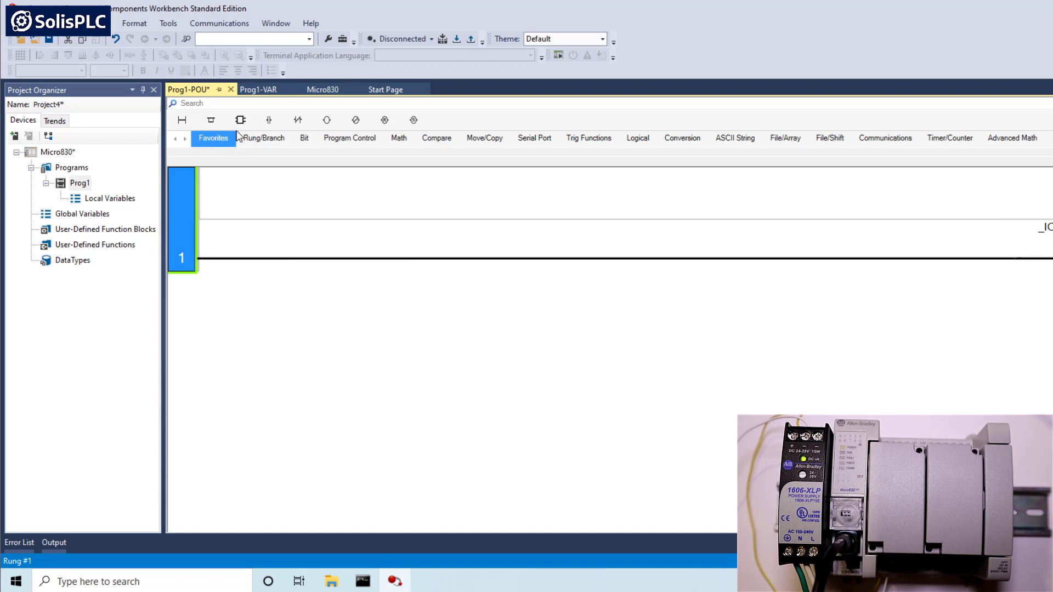
click(189, 122)
click(183, 318)
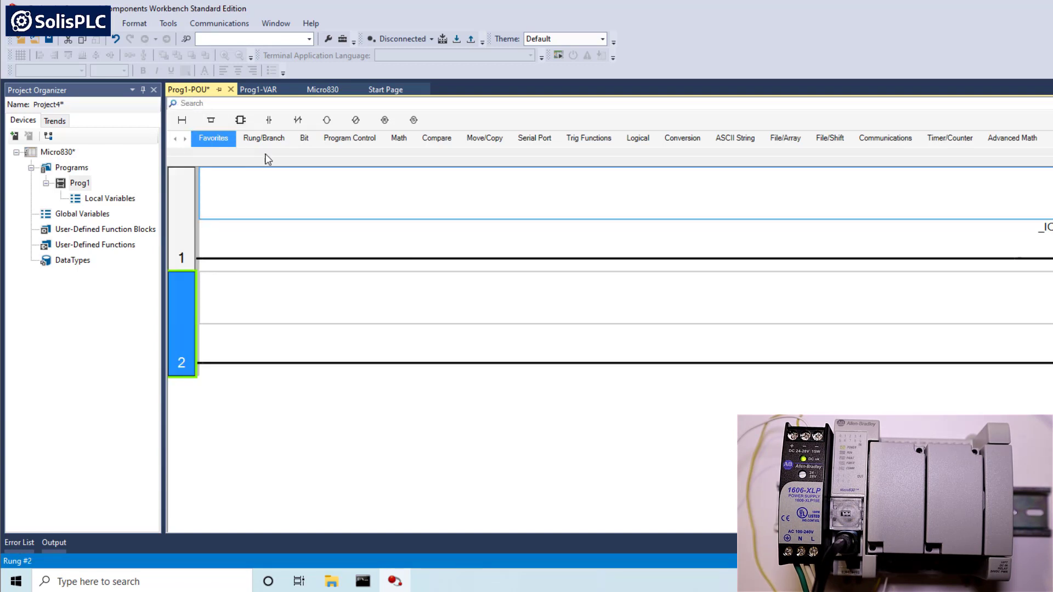
click(1034, 340)
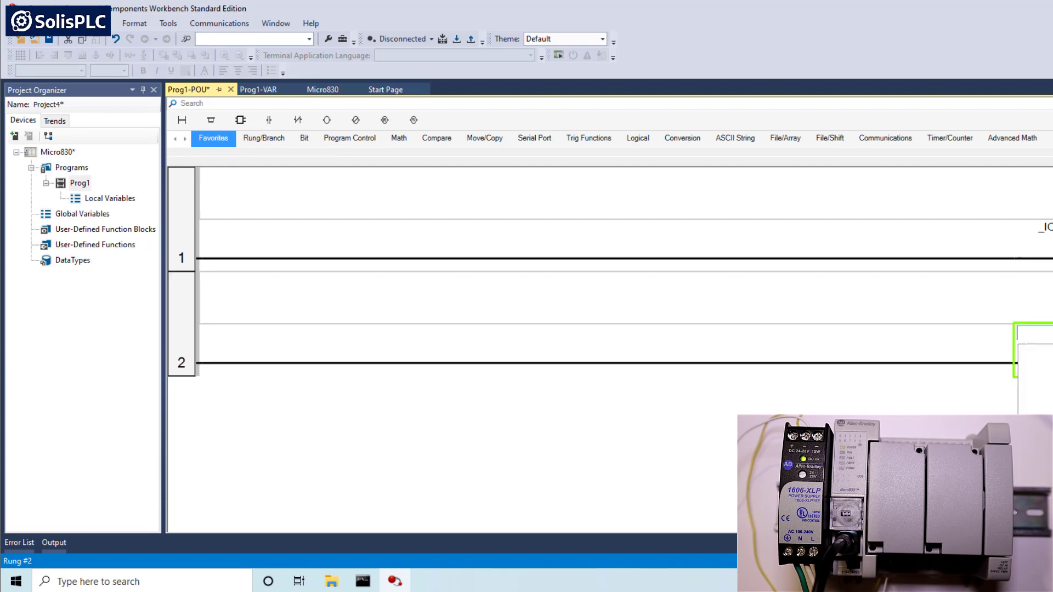
double_click(1040, 403)
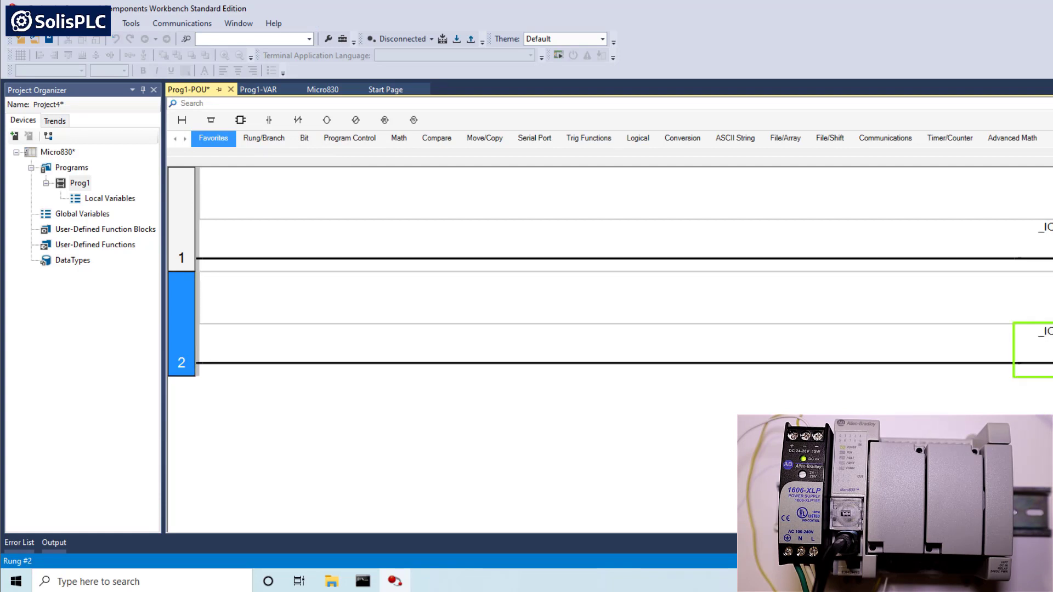
click(545, 340)
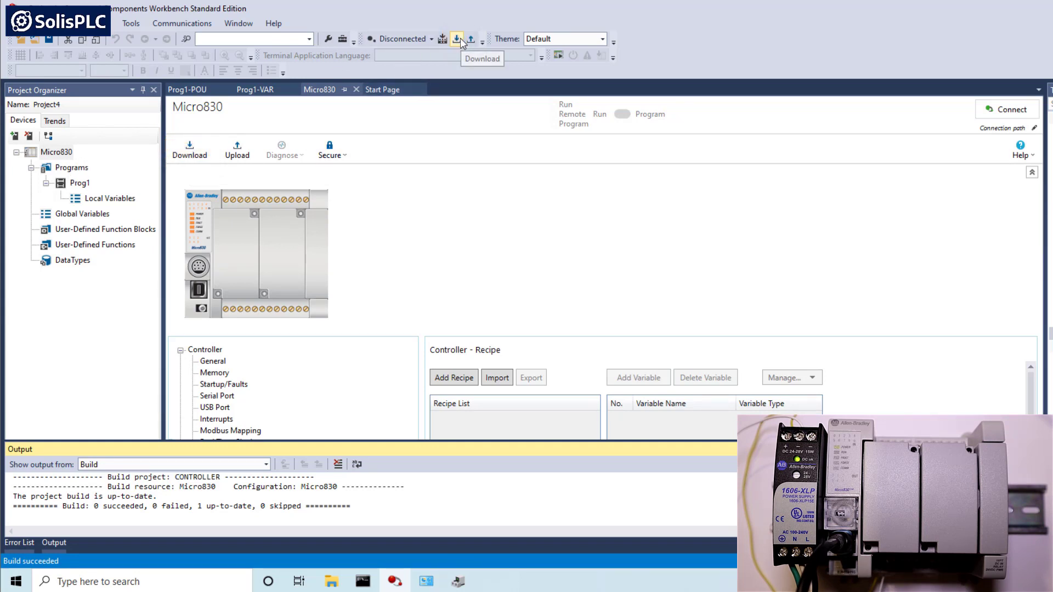
Download the project to the Micro830 2080-LC30-16QWB over USB, overwriting the controller's existing project.
click(189, 150)
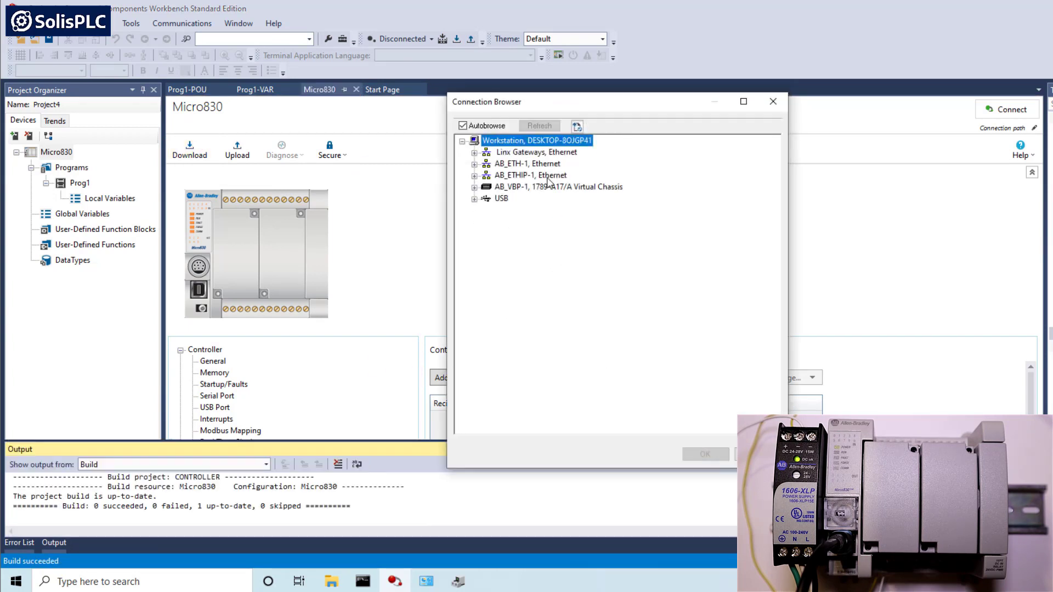
click(501, 199)
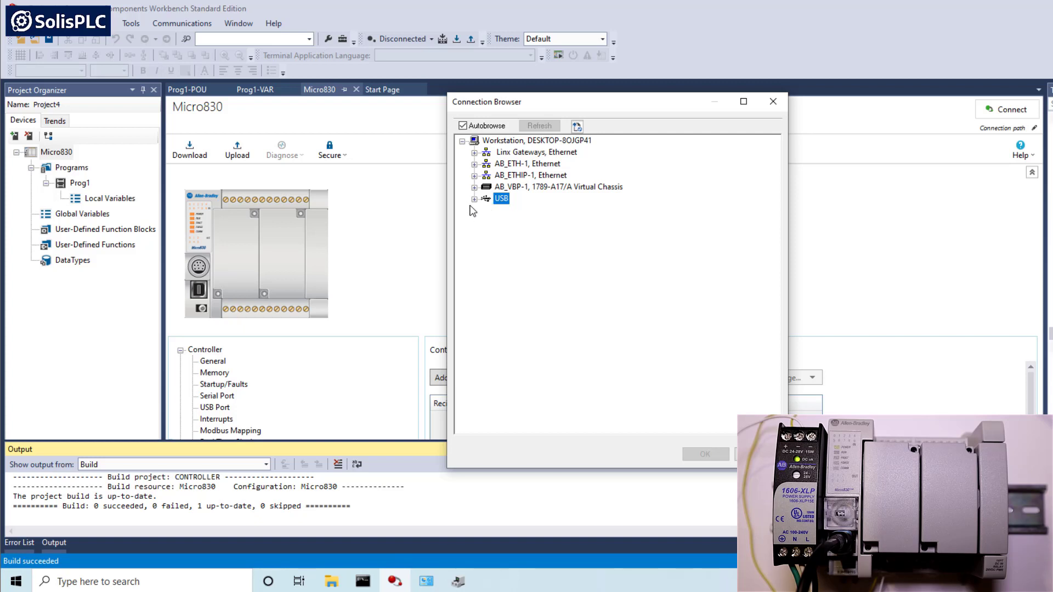
click(474, 200)
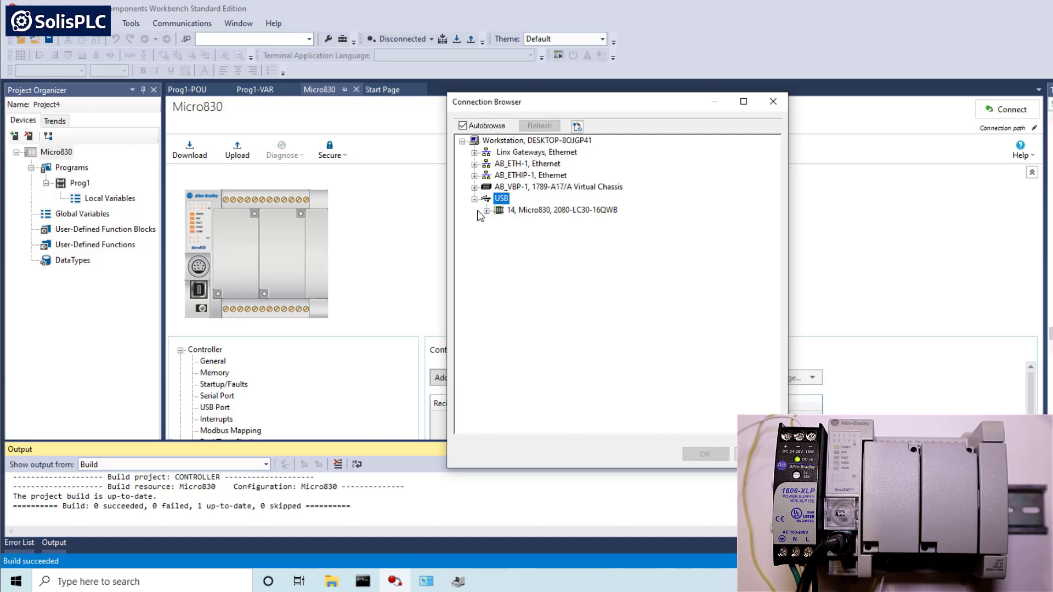
click(526, 212)
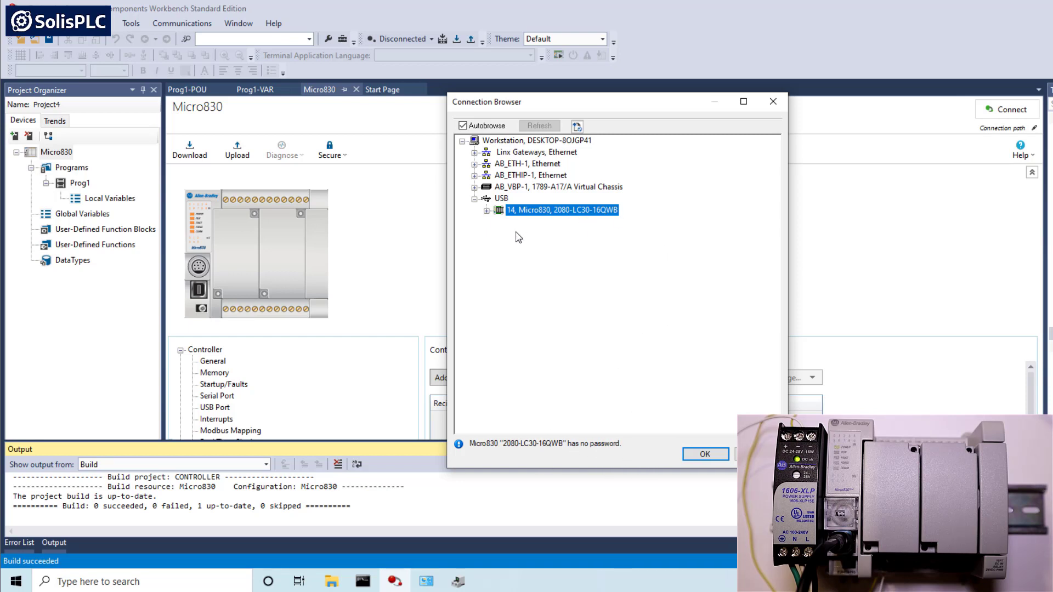
click(704, 455)
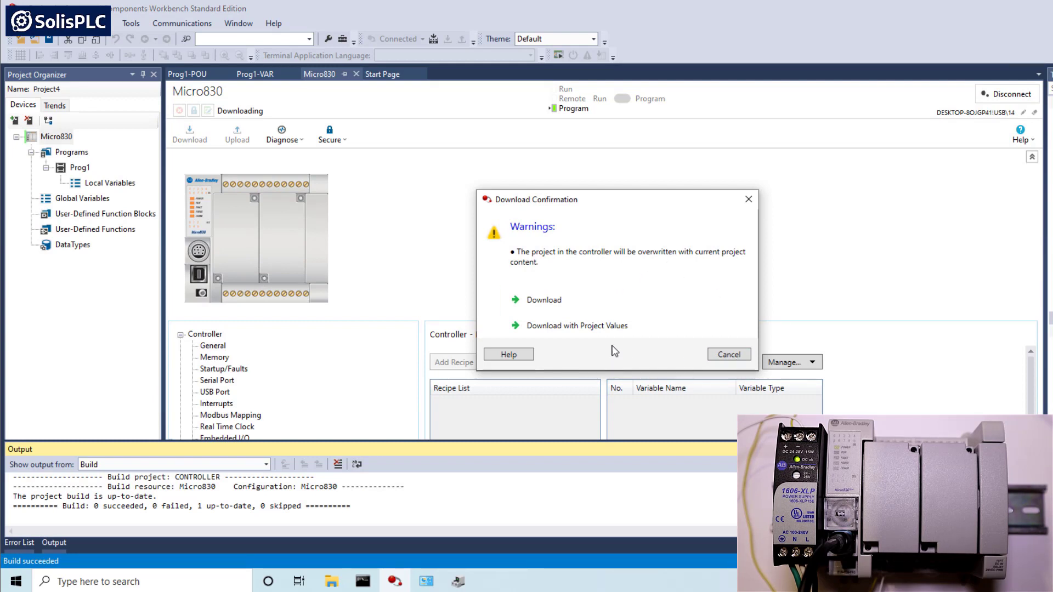
click(563, 307)
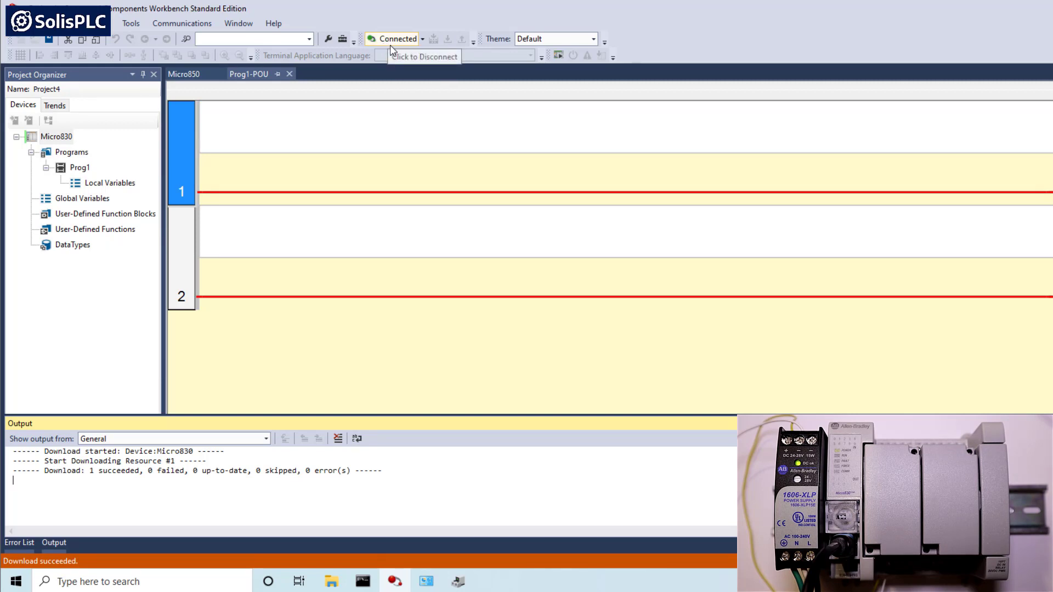
Monitor both rungs of Prog1 online and check the Micro830 controller's operating mode and connection status.
click(188, 294)
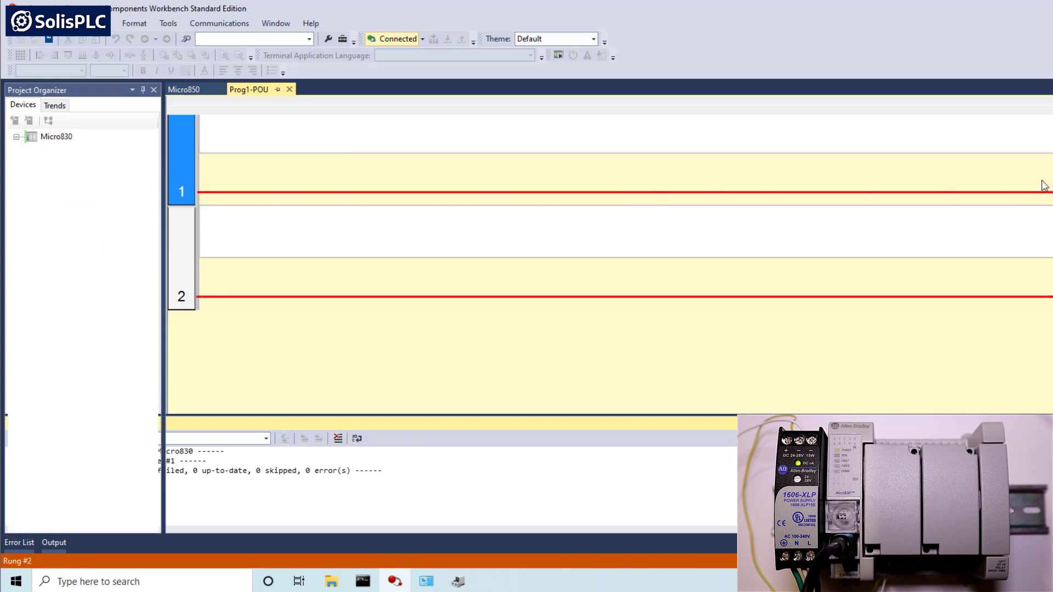
click(1044, 185)
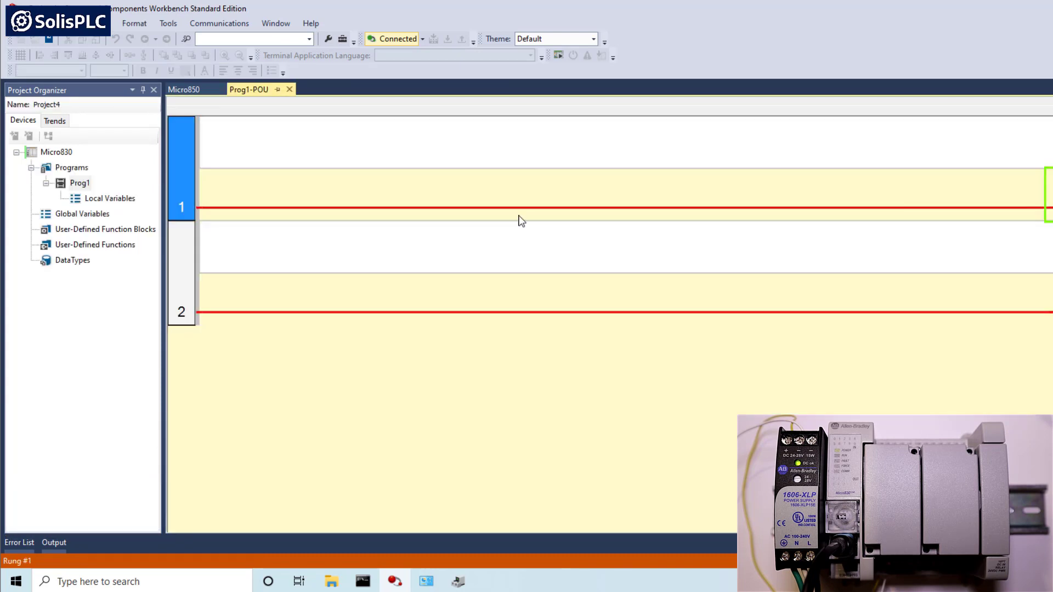
click(188, 229)
click(249, 207)
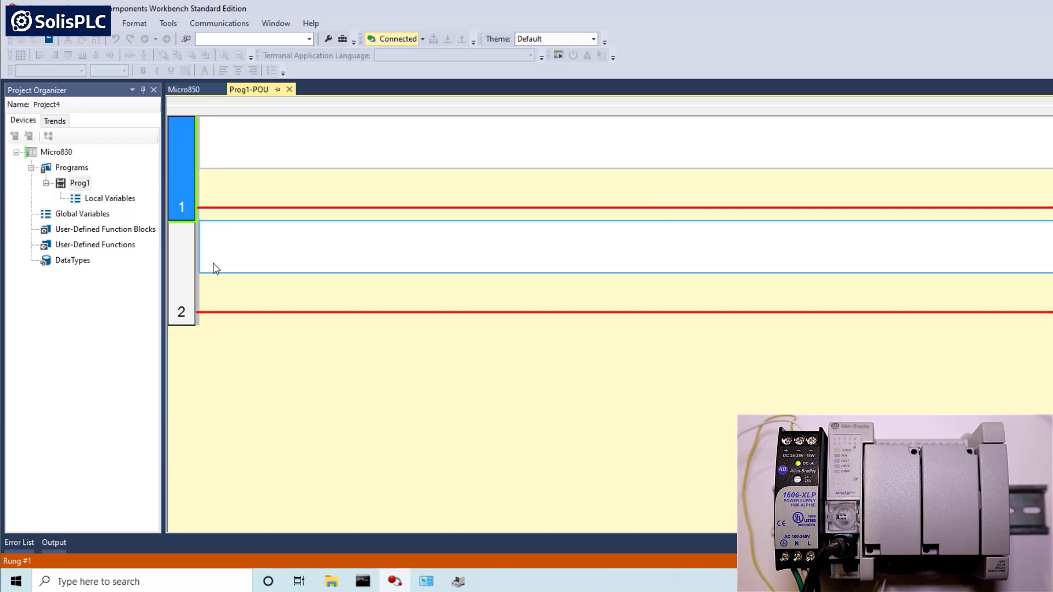
double_click(50, 154)
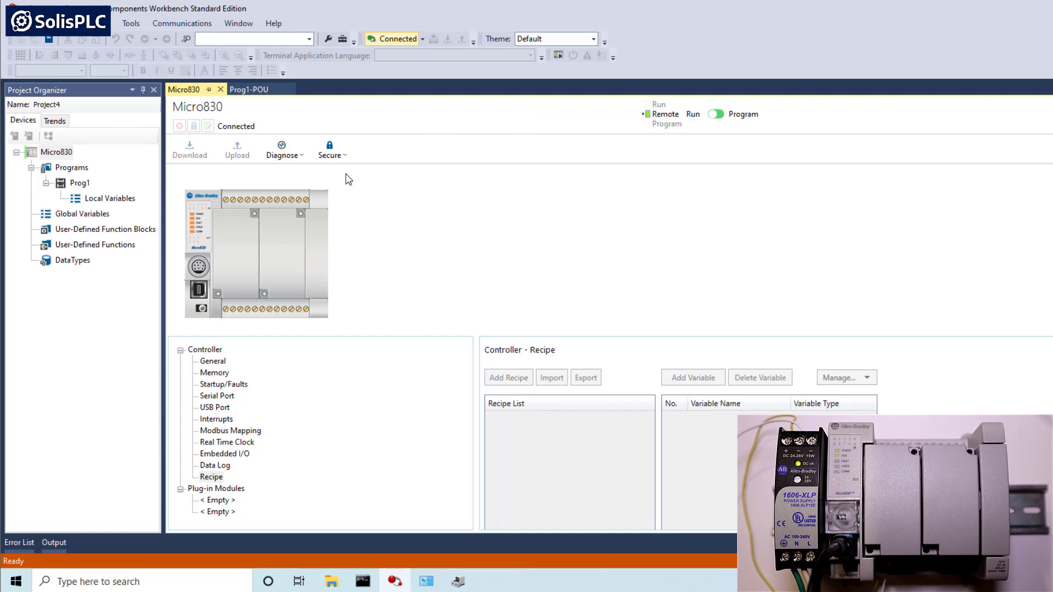
click(260, 94)
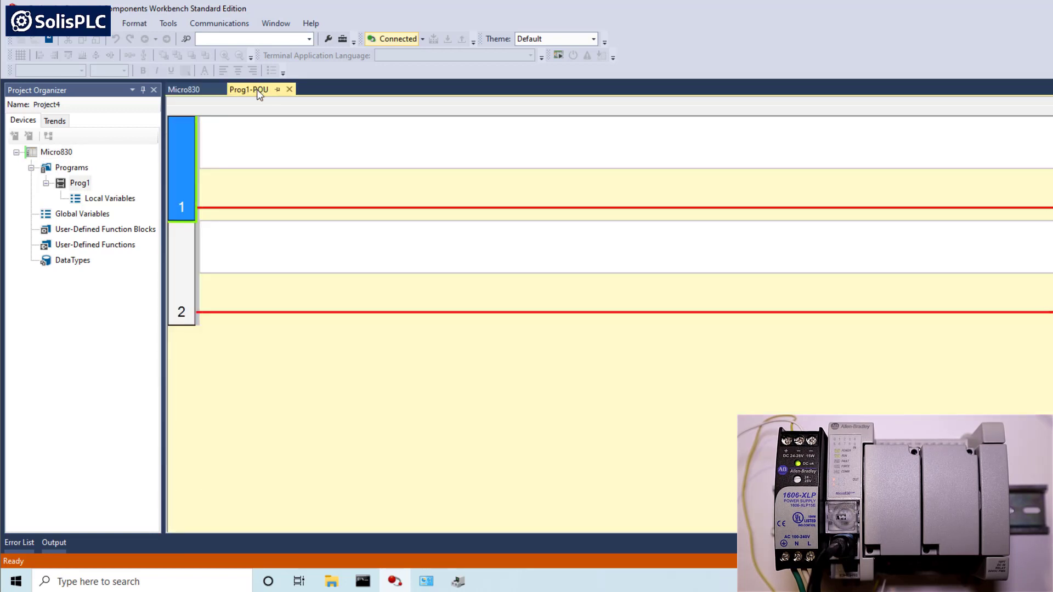
click(185, 264)
click(189, 203)
click(189, 277)
click(185, 189)
click(186, 262)
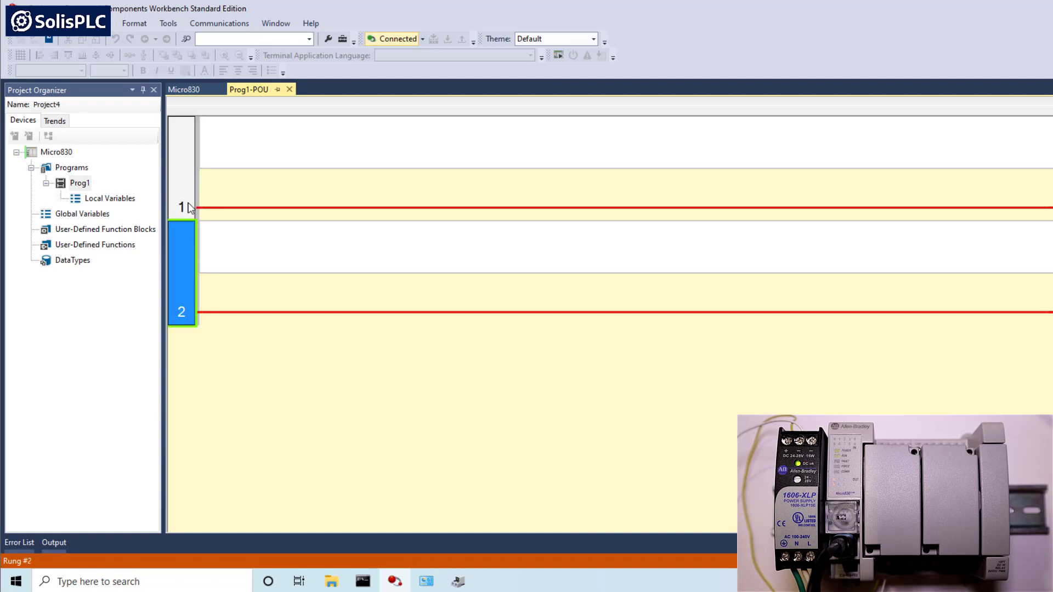
click(187, 188)
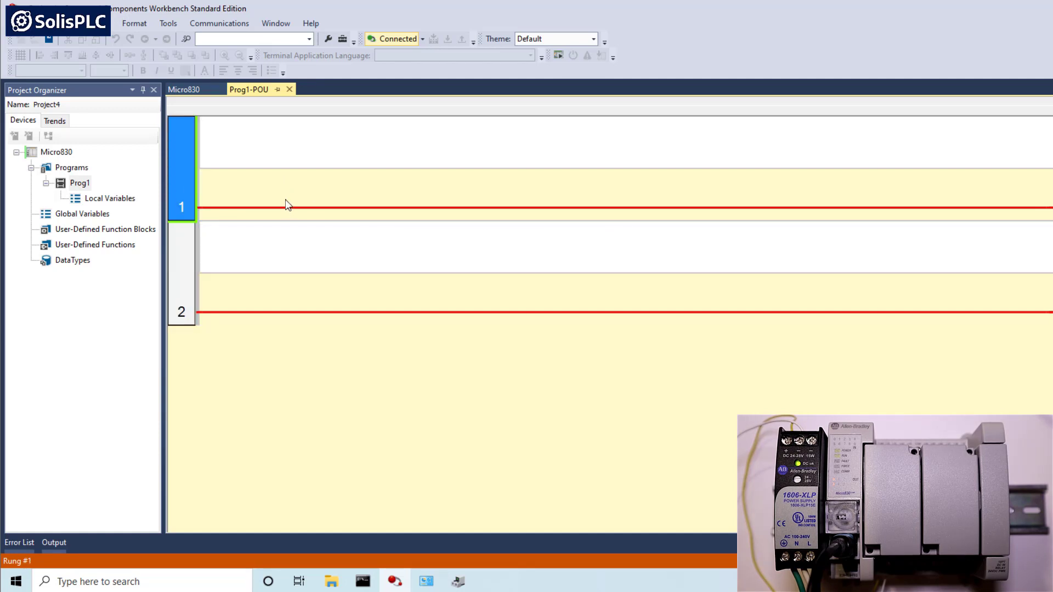
Disconnect from the controller and insert a direct contact, a reverse contact and a division block before the coil on rung 1.
click(423, 39)
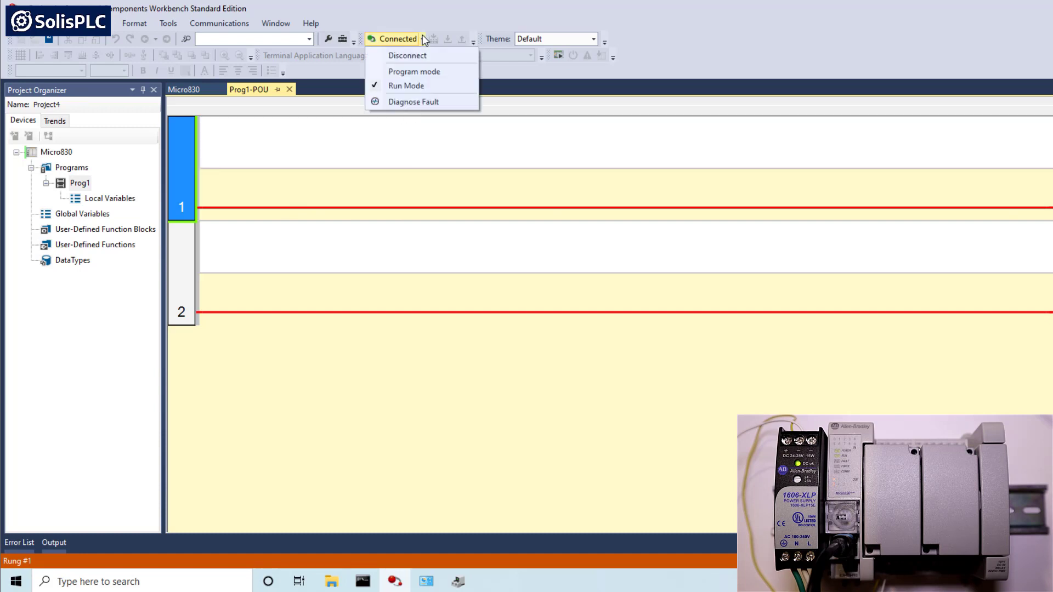
click(407, 58)
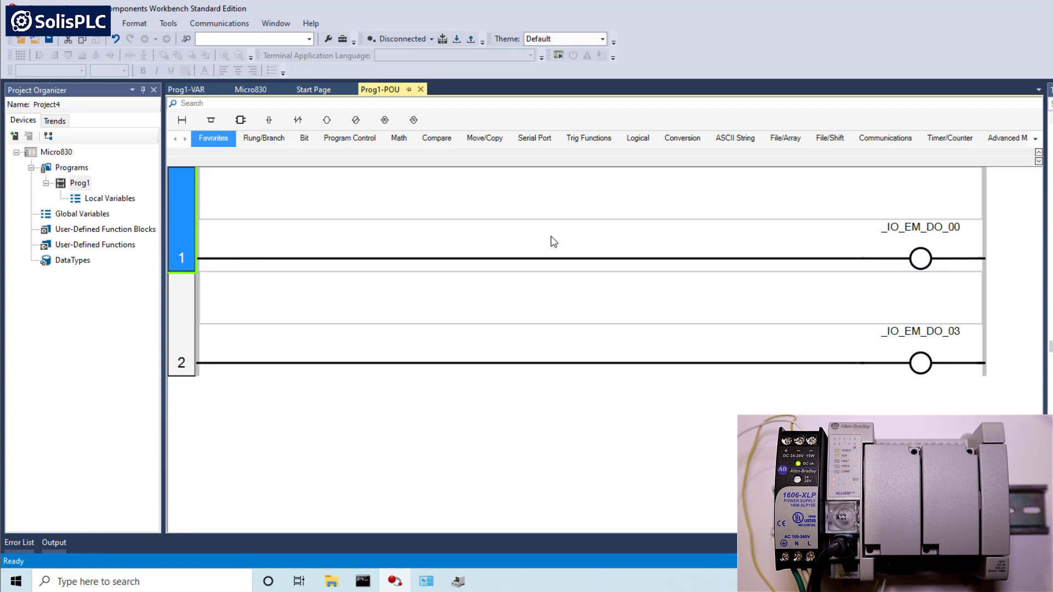
click(269, 119)
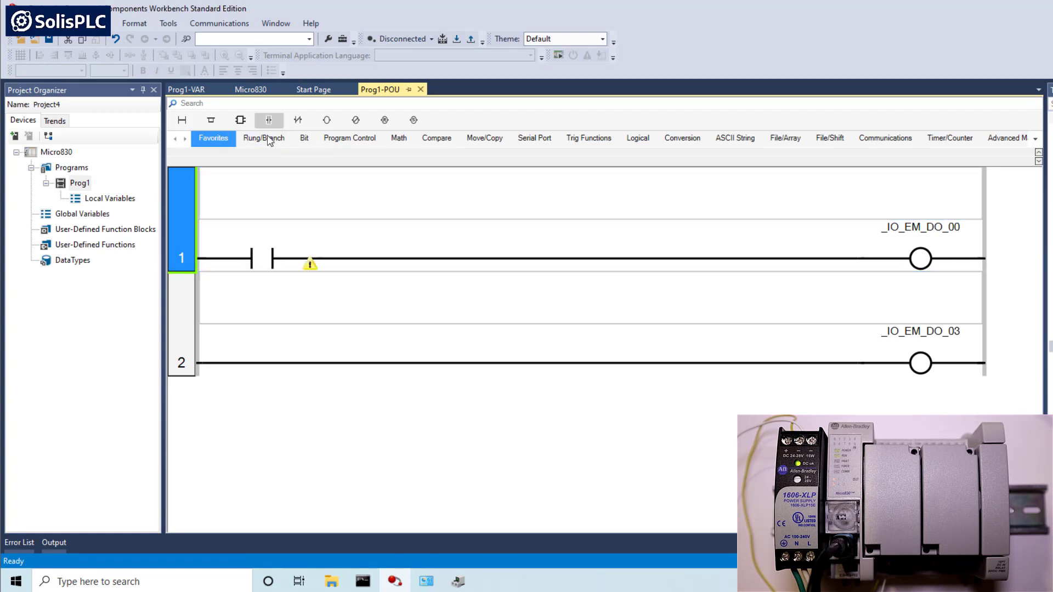
click(298, 120)
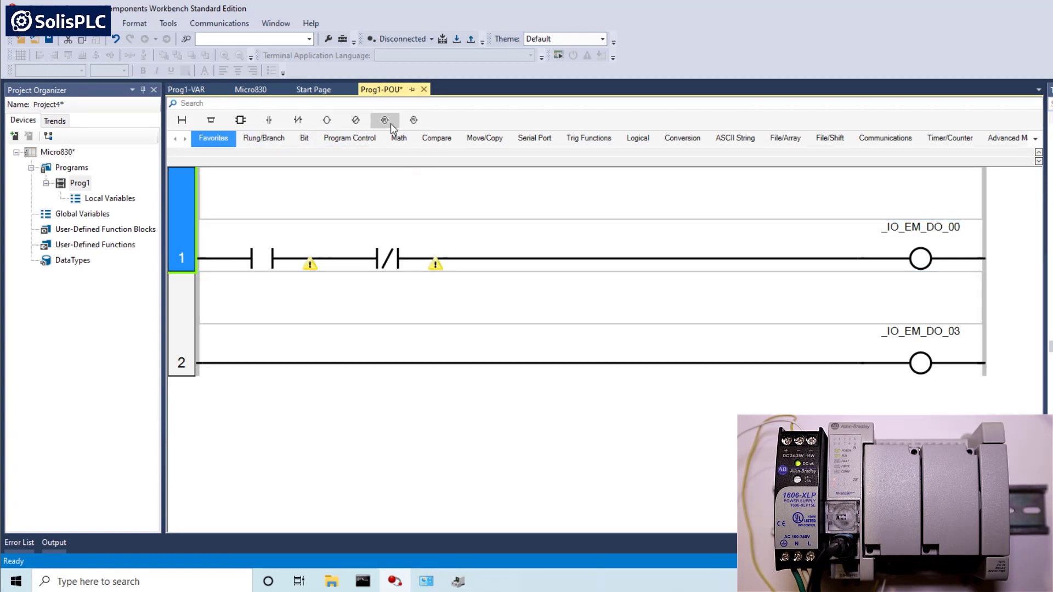
click(396, 138)
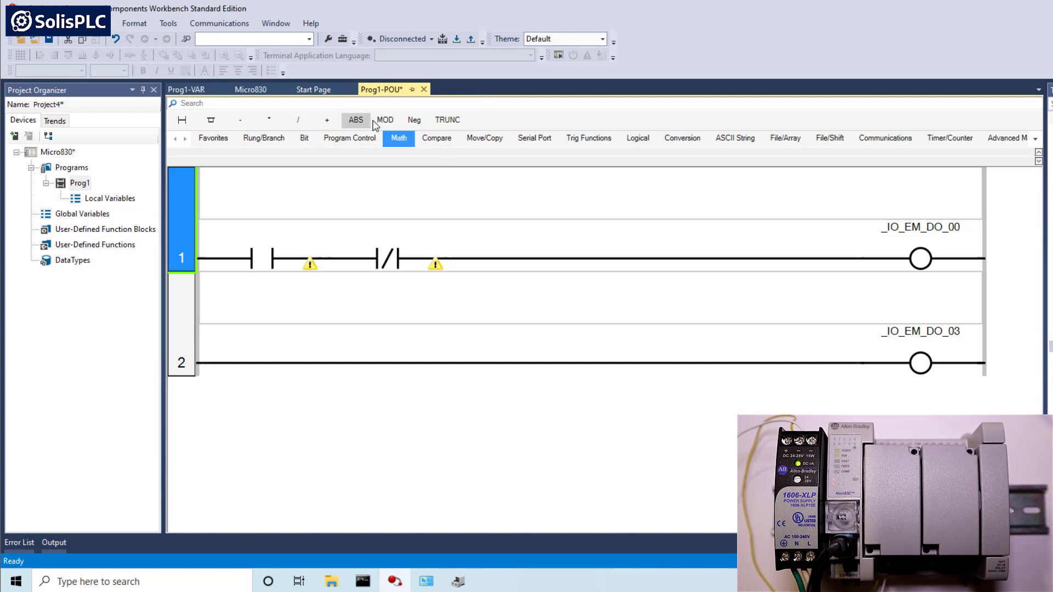
drag(320, 142, 193, 305)
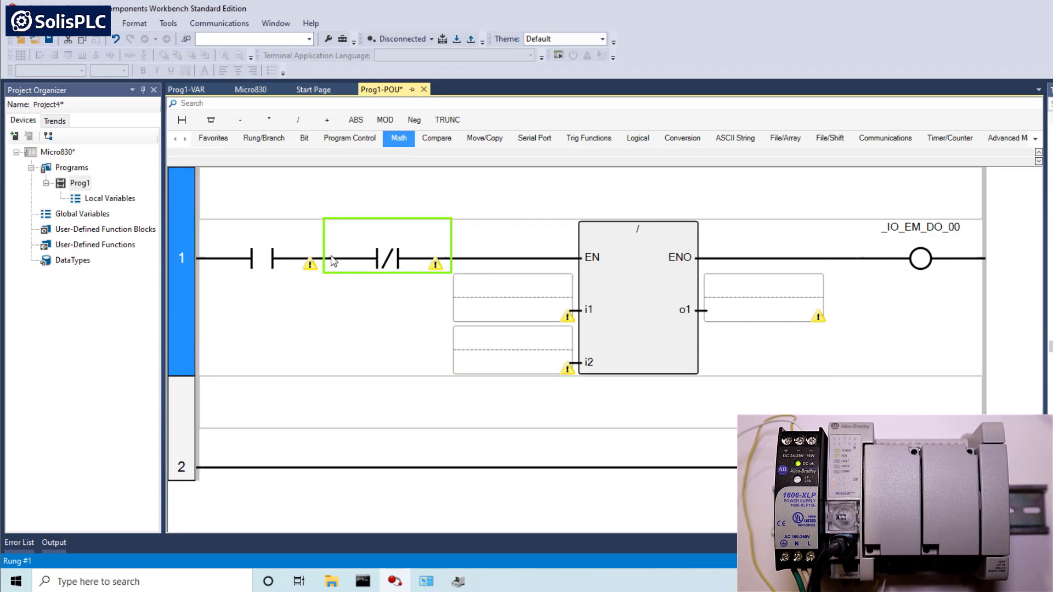
click(258, 260)
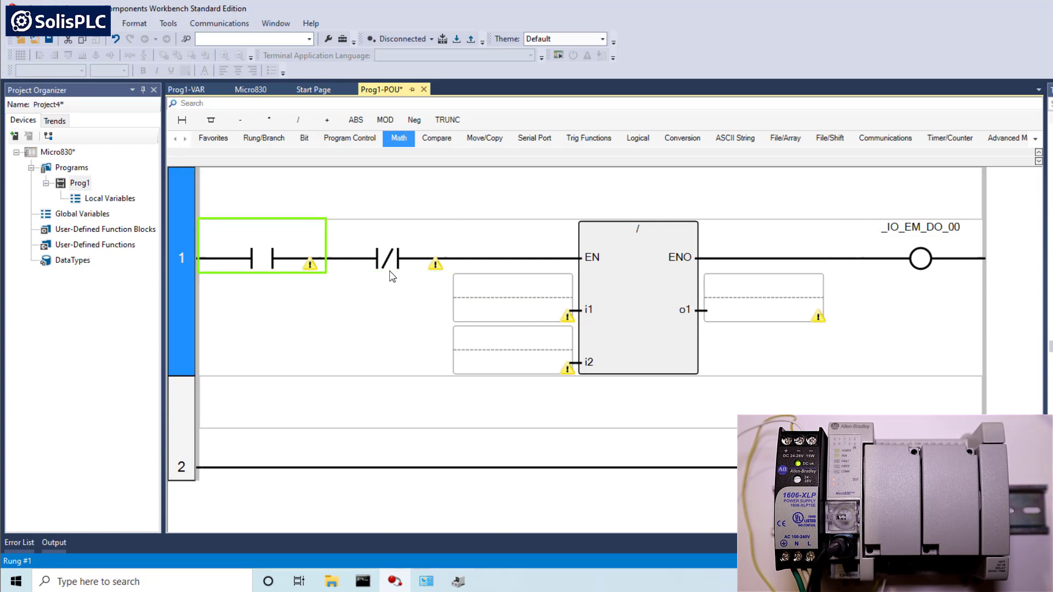
click(626, 275)
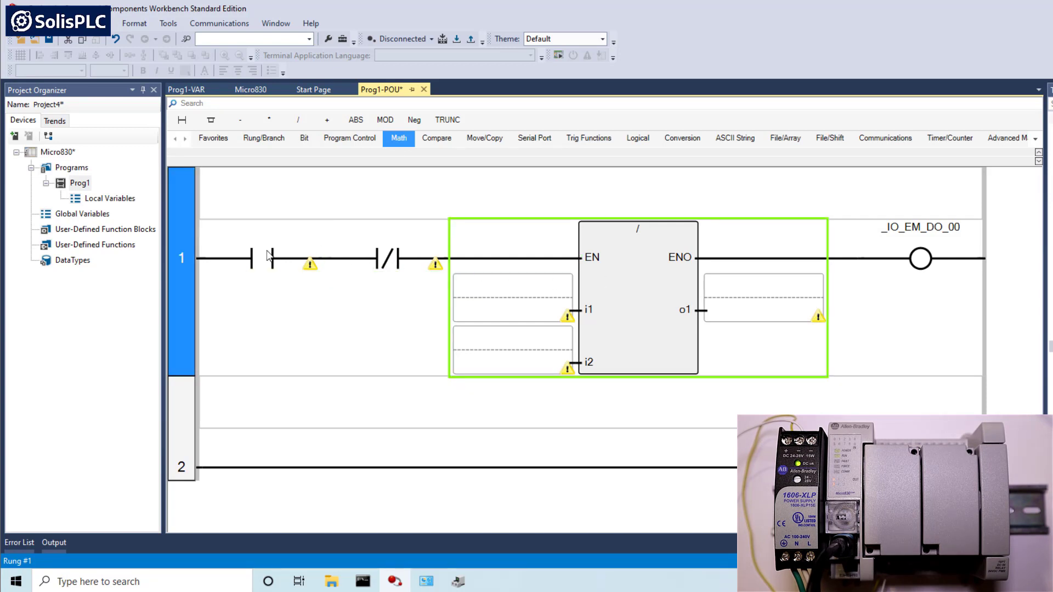